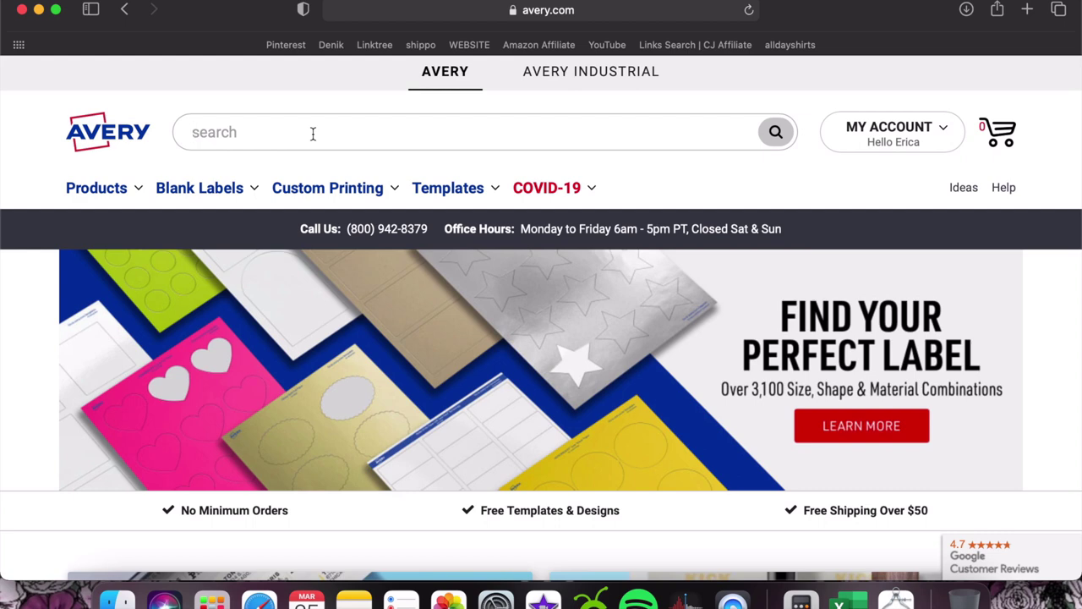
- Search the Avery site for template 8160
mouse_move(311, 188)
left_click(423, 141)
type("8160")
key("Return")
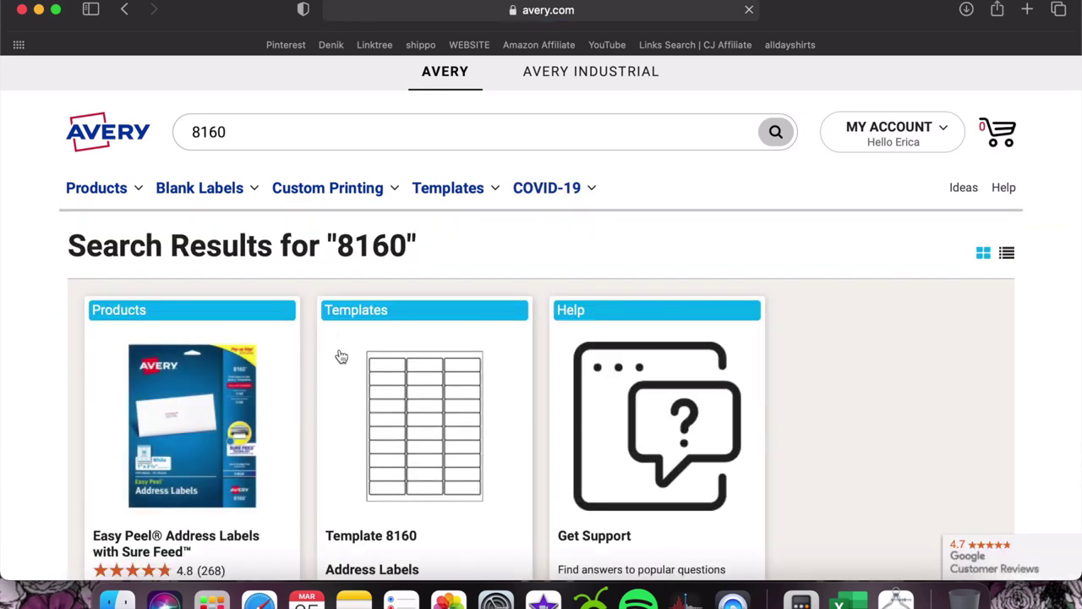
- Open the Template 8160 result and start designing with it
scroll(341, 358, "down", 3)
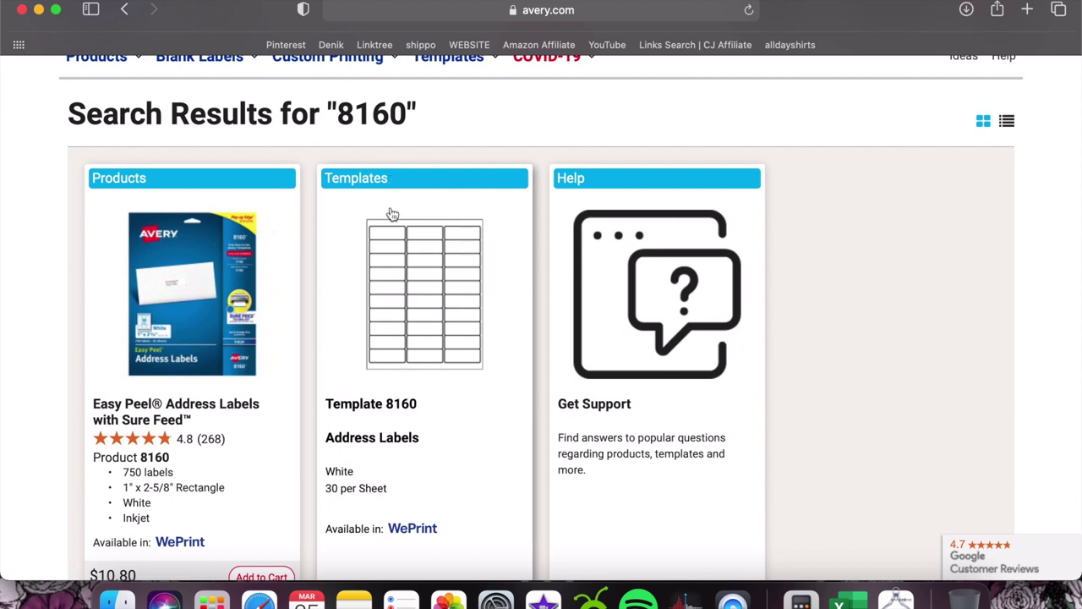
scroll(398, 394, "down", 2)
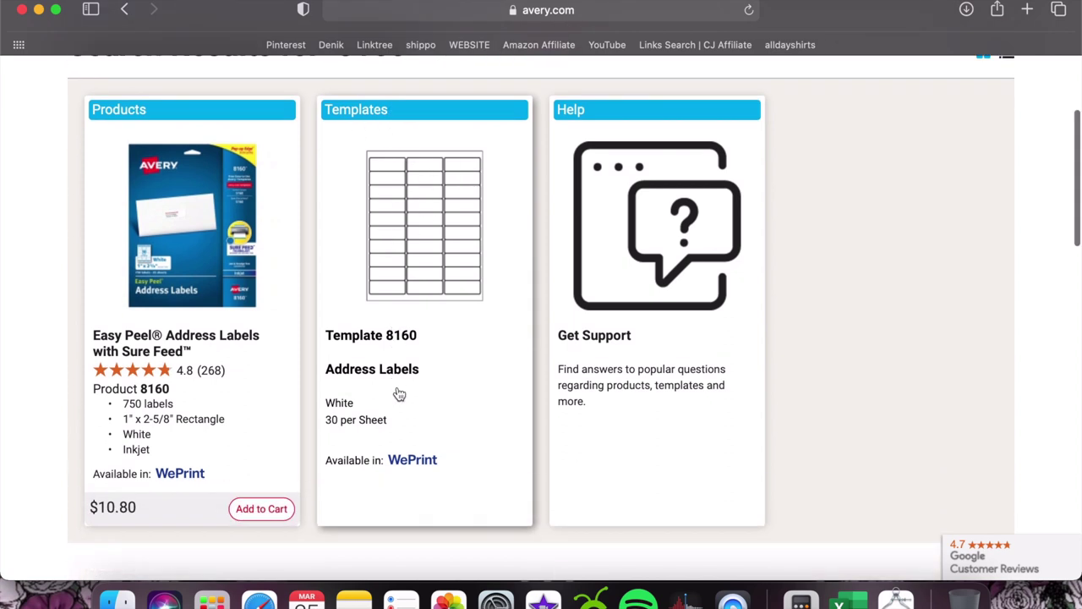
left_click(417, 301)
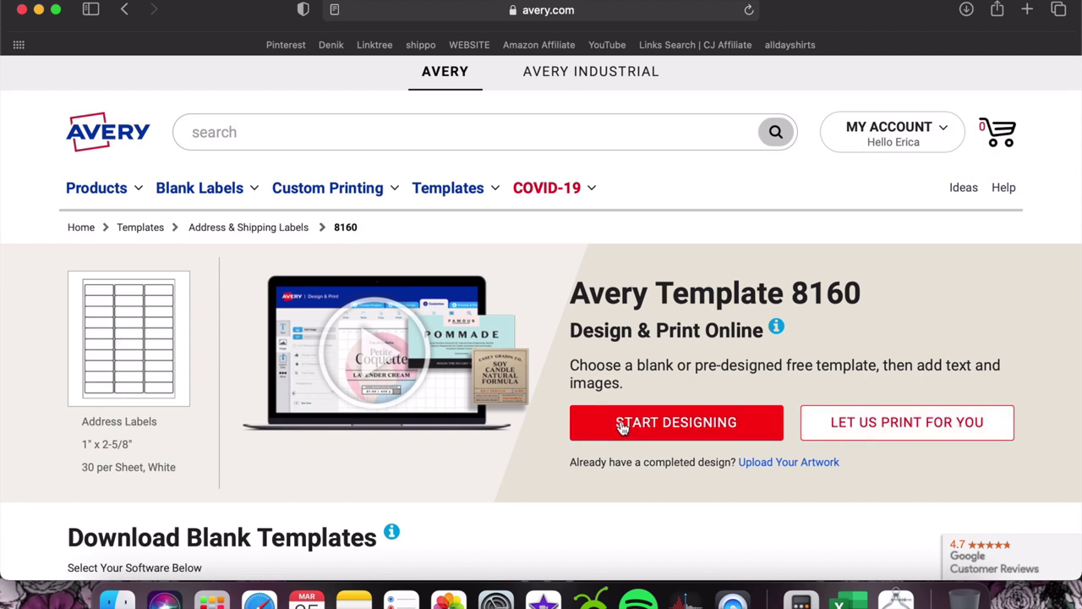
left_click(622, 427)
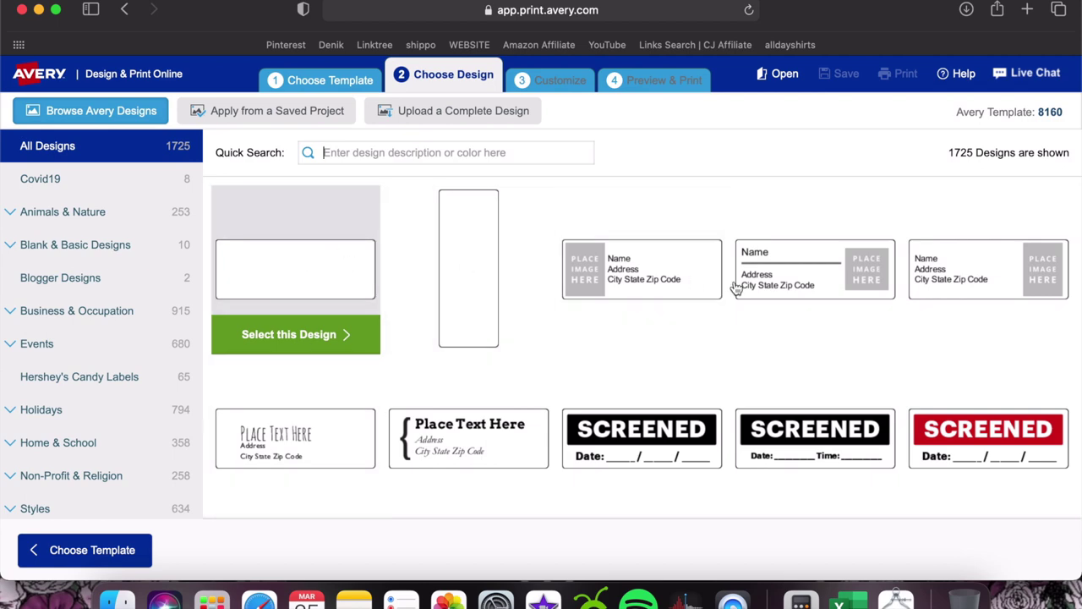
- Pick the plain blank design for the 8160 labels and continue to customising
scroll(732, 431, "down", 20)
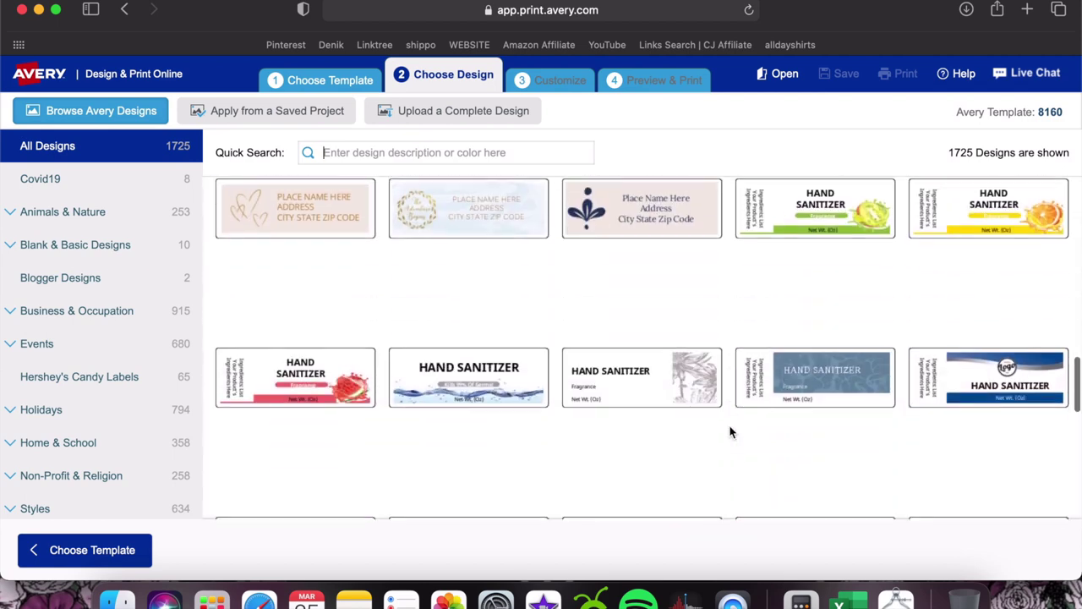
scroll(732, 432, "down", 10)
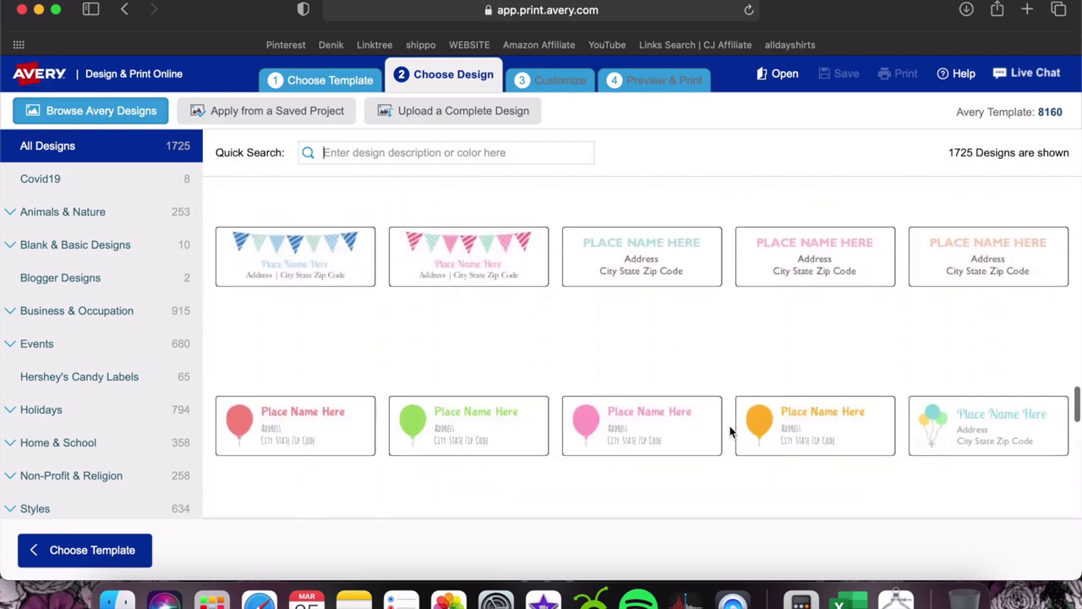
scroll(732, 432, "up", 10)
scroll(732, 431, "up", 10)
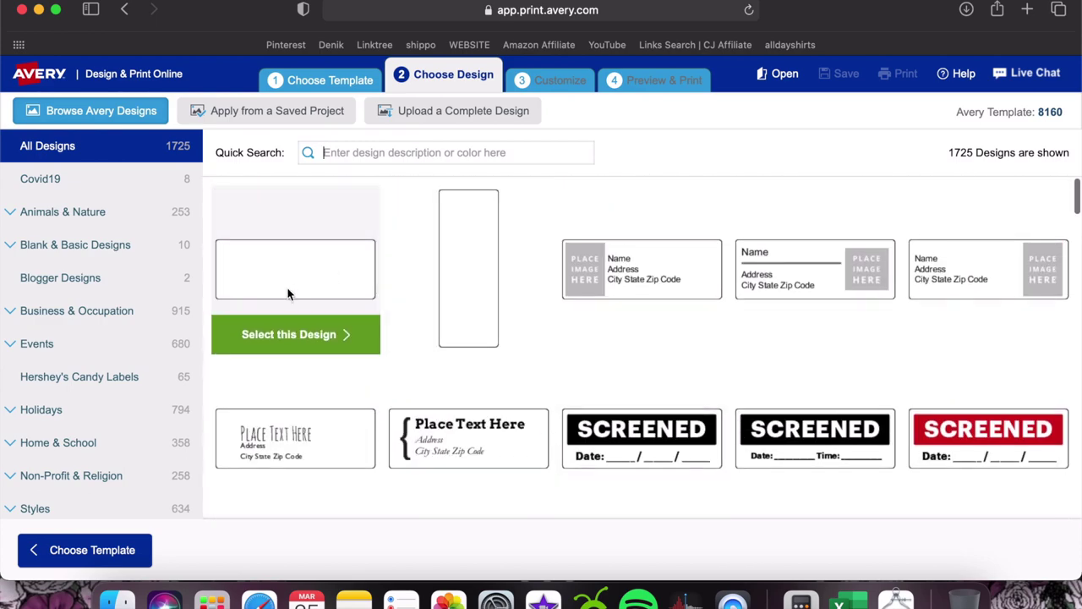
left_click(287, 293)
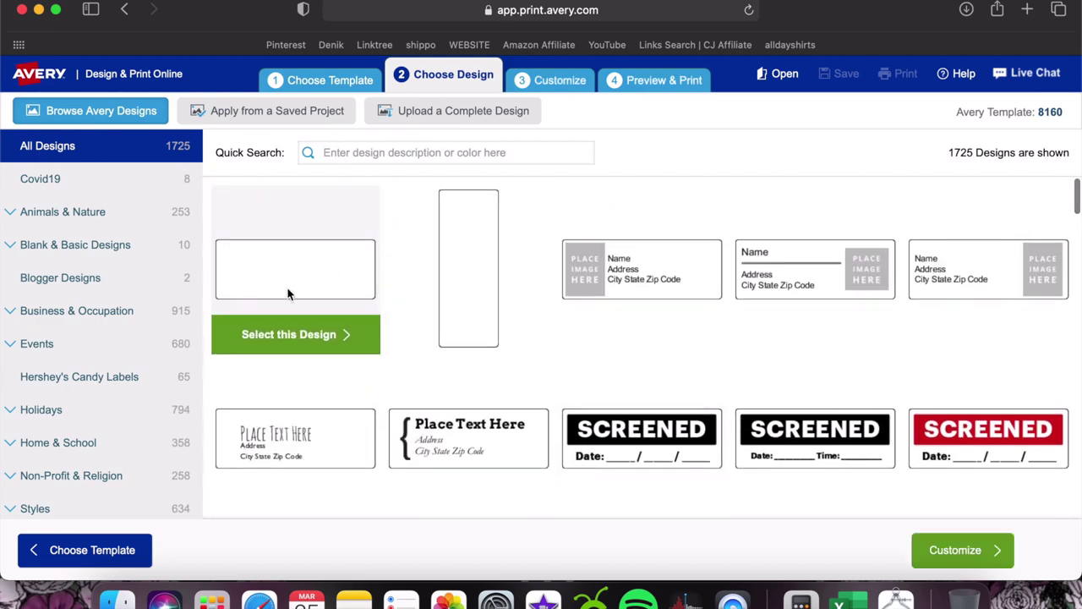
left_click(984, 553)
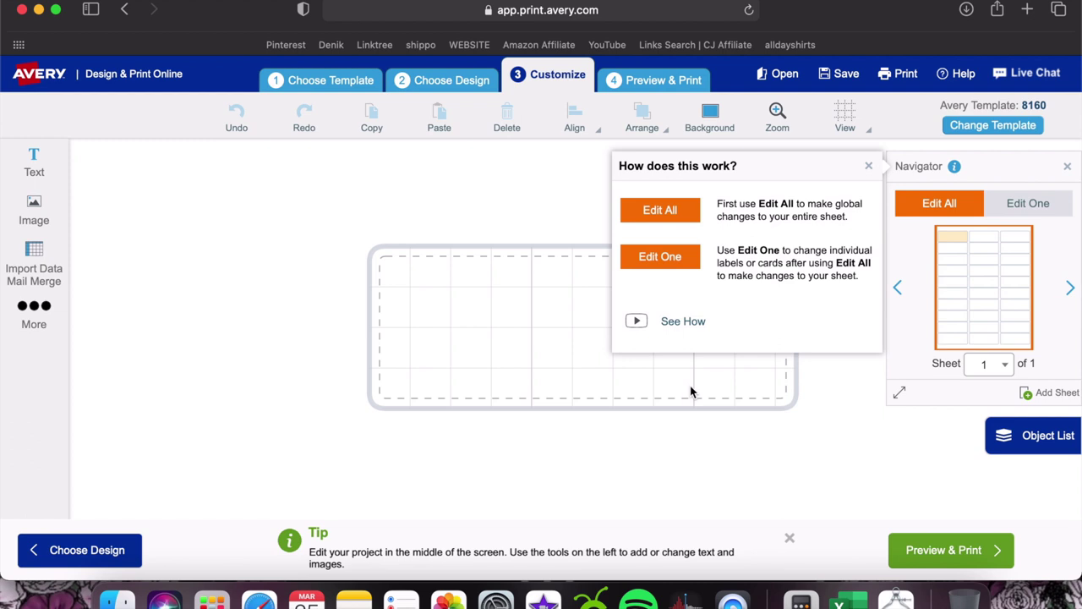
- Dismiss the how-it-works popup and start adding an image from the Image tools
left_click(867, 167)
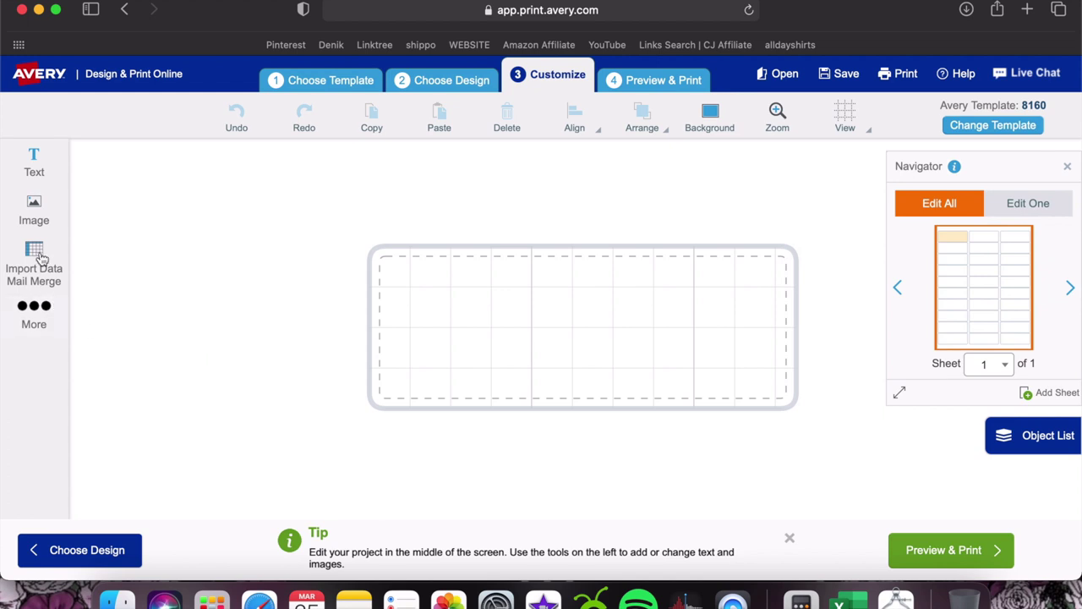
left_click(35, 220)
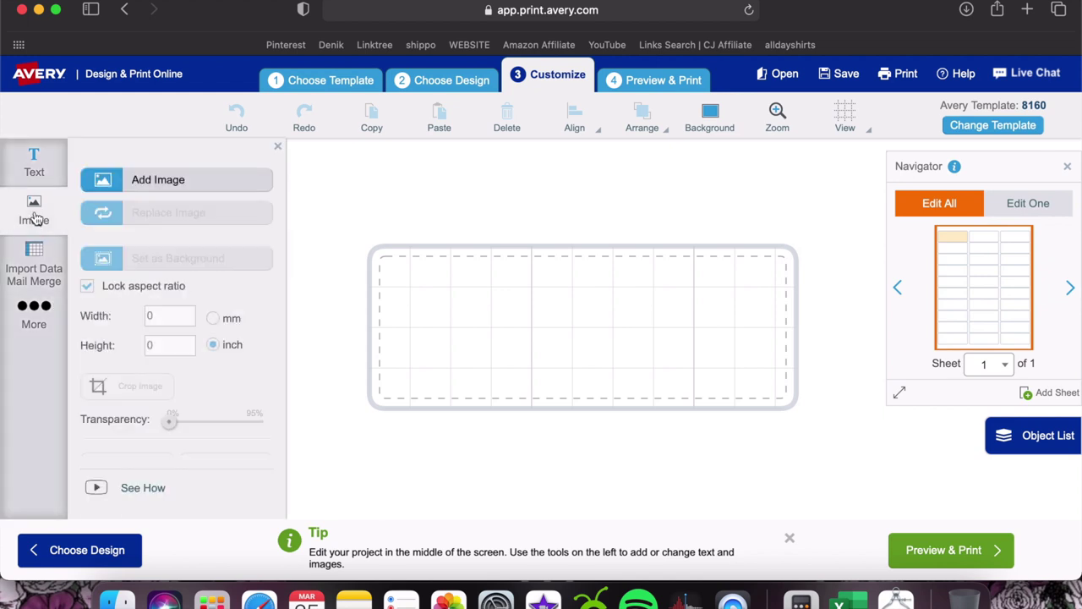
left_click(142, 183)
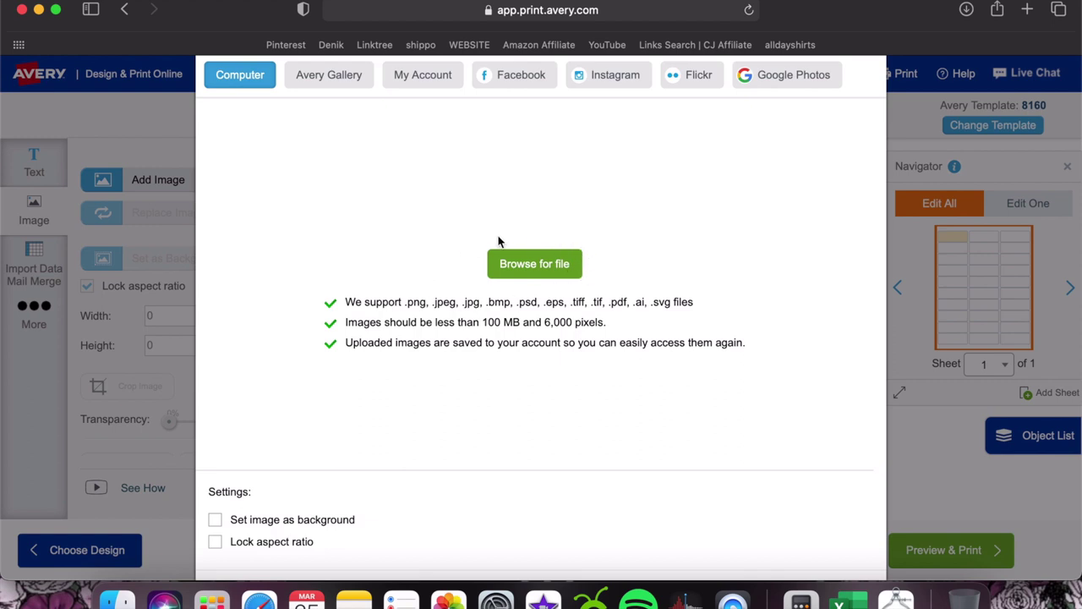
- Upload logo.png from the Desktop onto the label at 0.5 × 0.5 inch
left_click(347, 86)
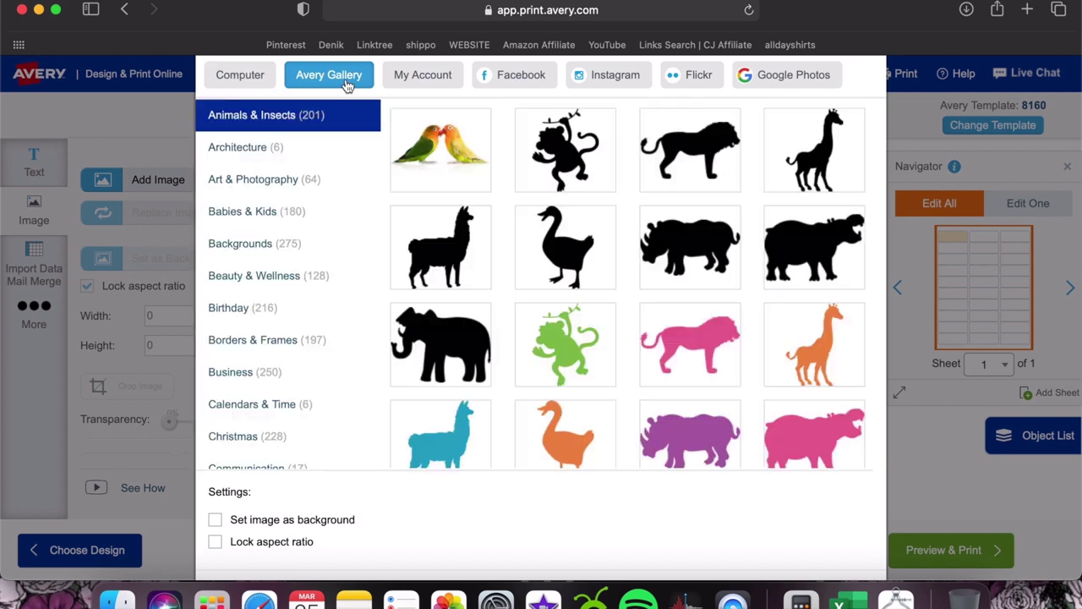
left_click(427, 80)
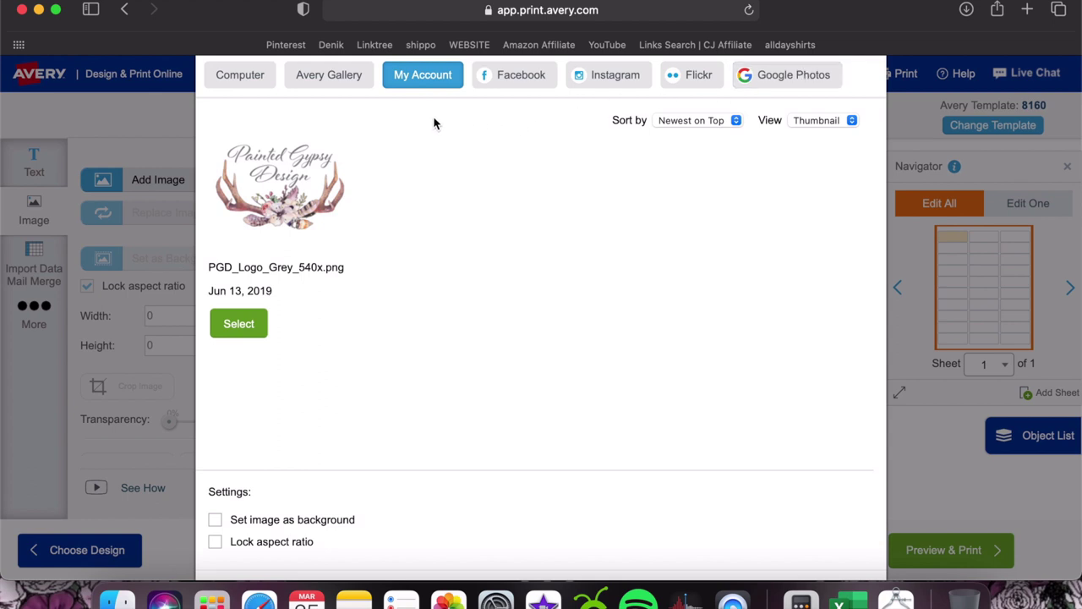
left_click(251, 82)
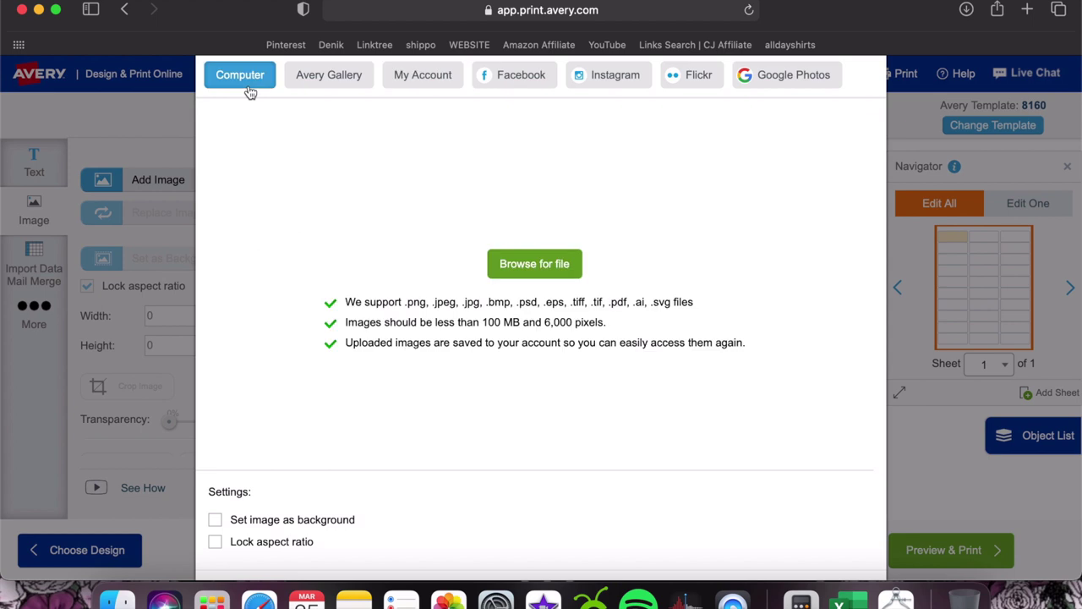
left_click(526, 265)
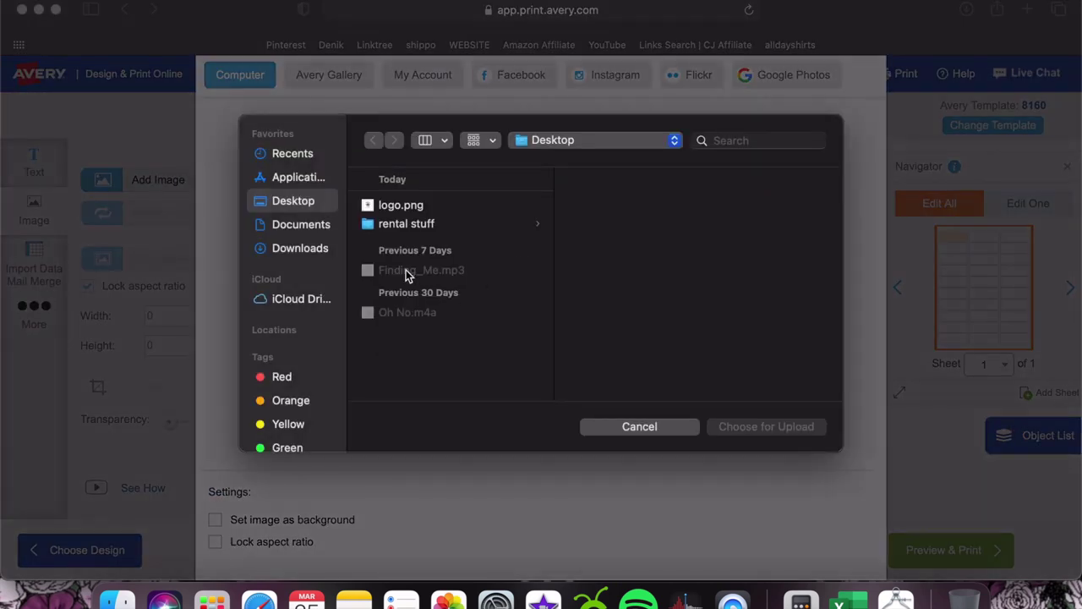
left_click(407, 206)
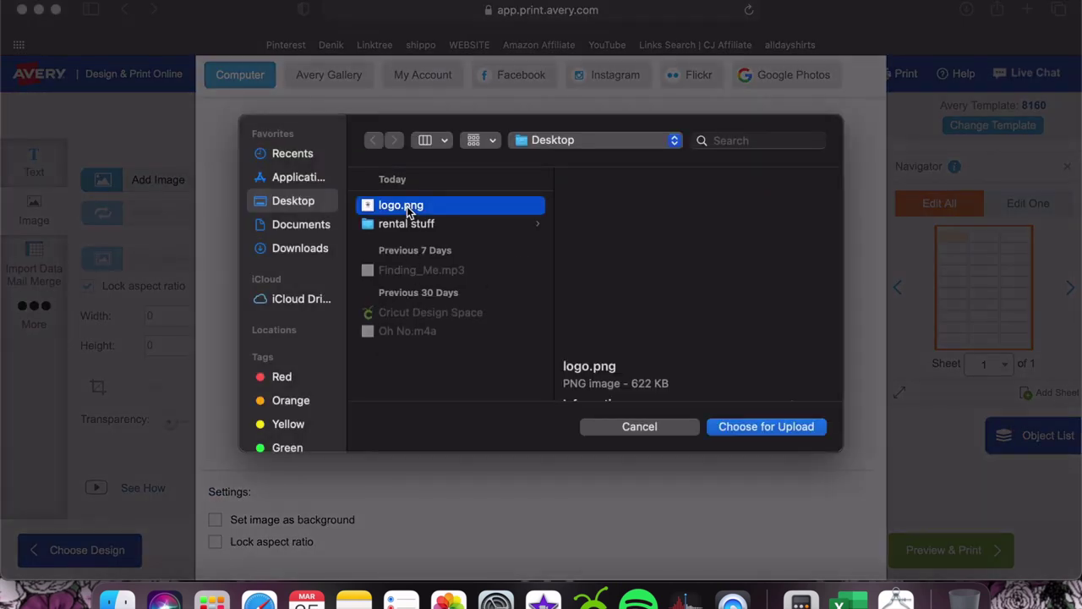
left_click(766, 426)
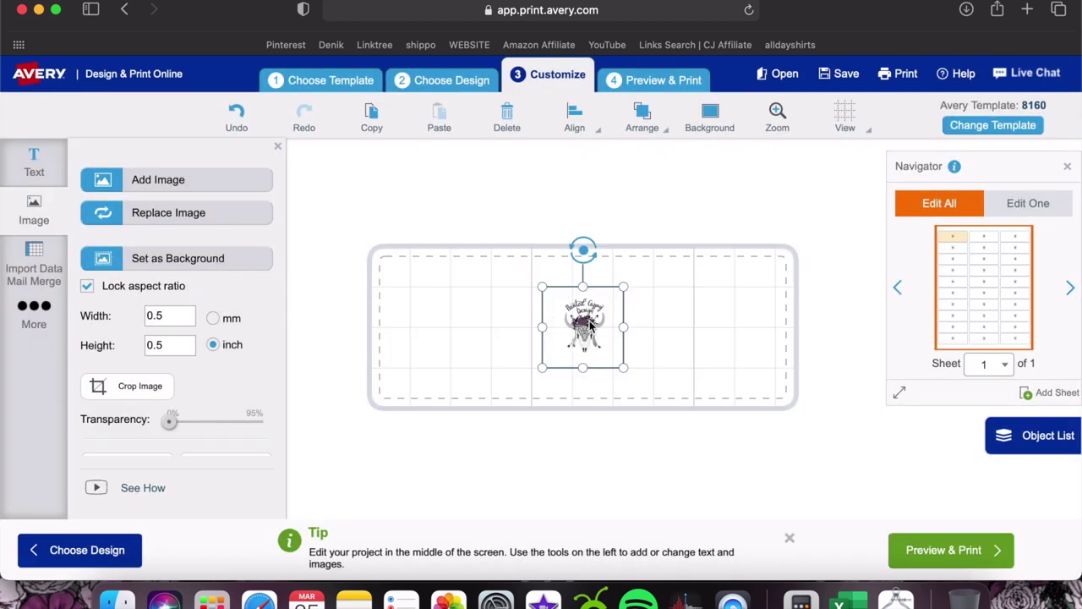
- Move the skull logo to the label's left side and enlarge it to about 0.875 inch
left_click_drag(599, 318, 415, 305)
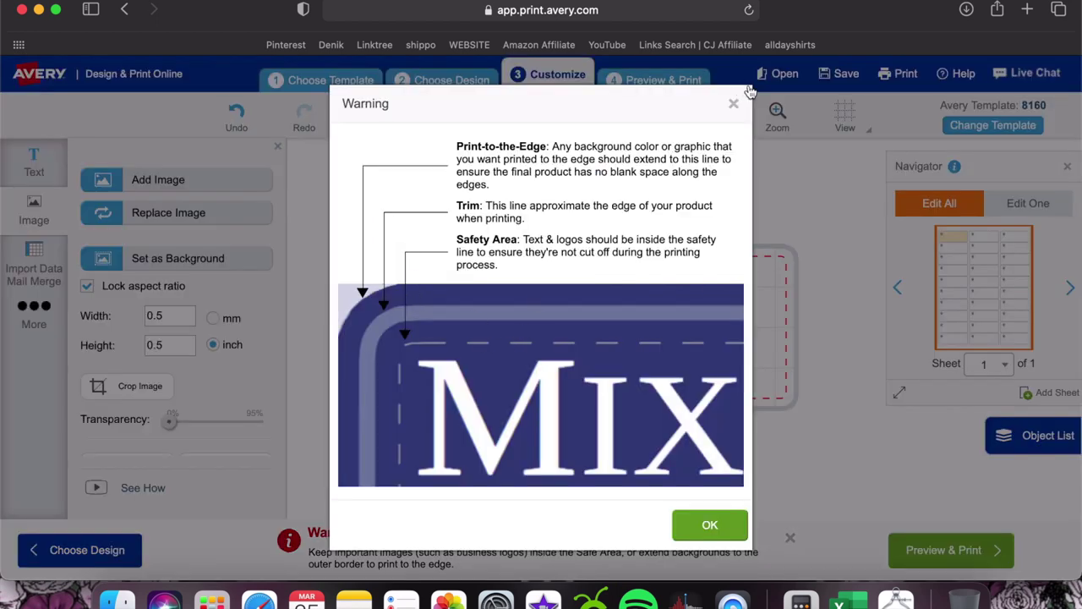
left_click(734, 105)
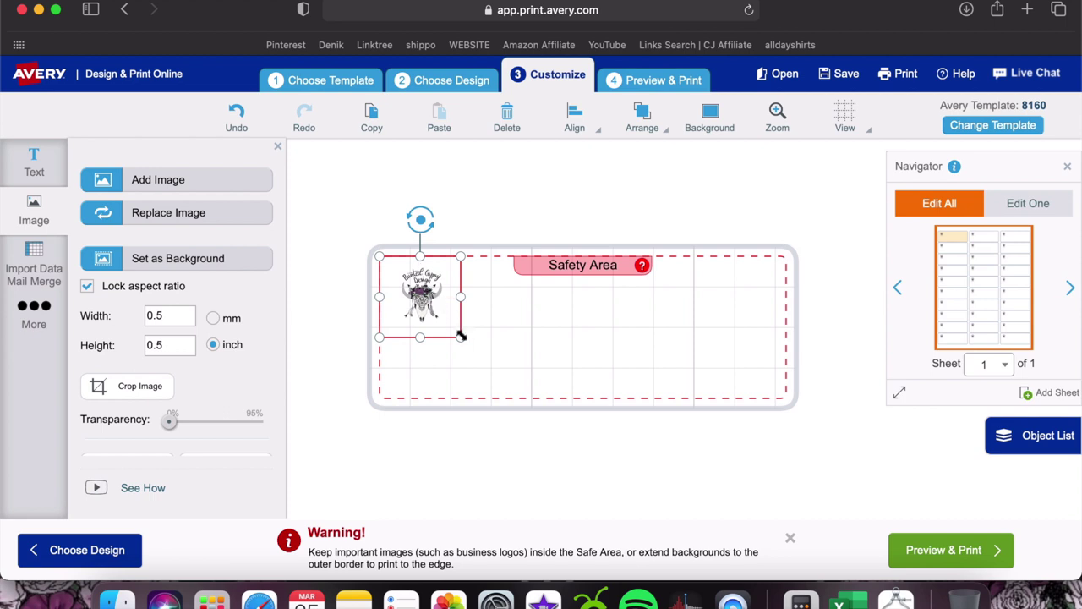
left_click_drag(461, 337, 522, 387)
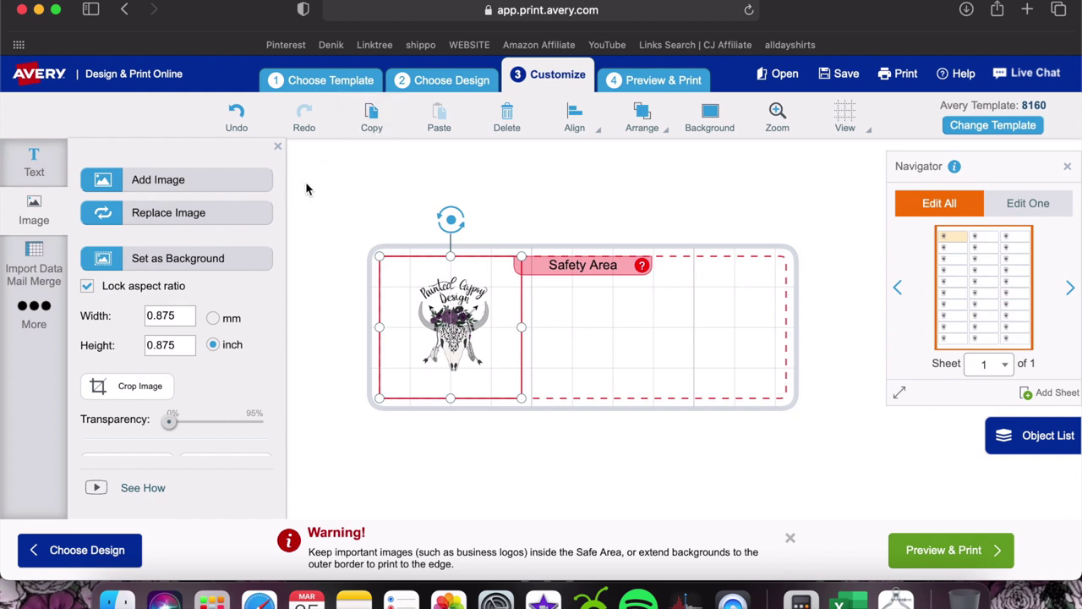
- Crop the blank space off the logo's bottom, left, top and right edges
left_click(102, 390)
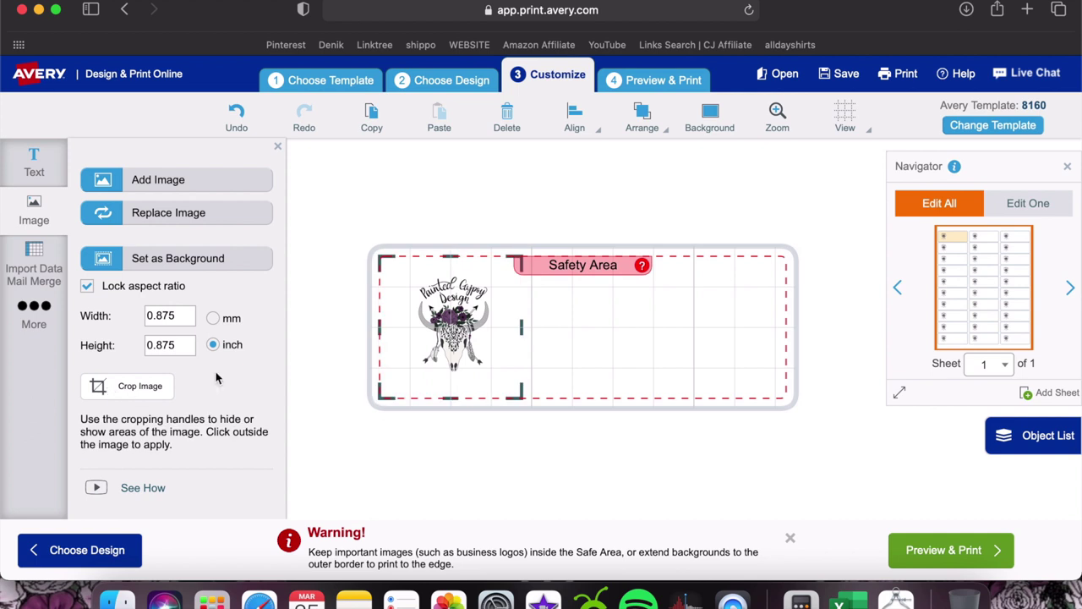
left_click_drag(451, 401, 452, 376)
left_click_drag(380, 317, 416, 318)
left_click_drag(465, 256, 467, 276)
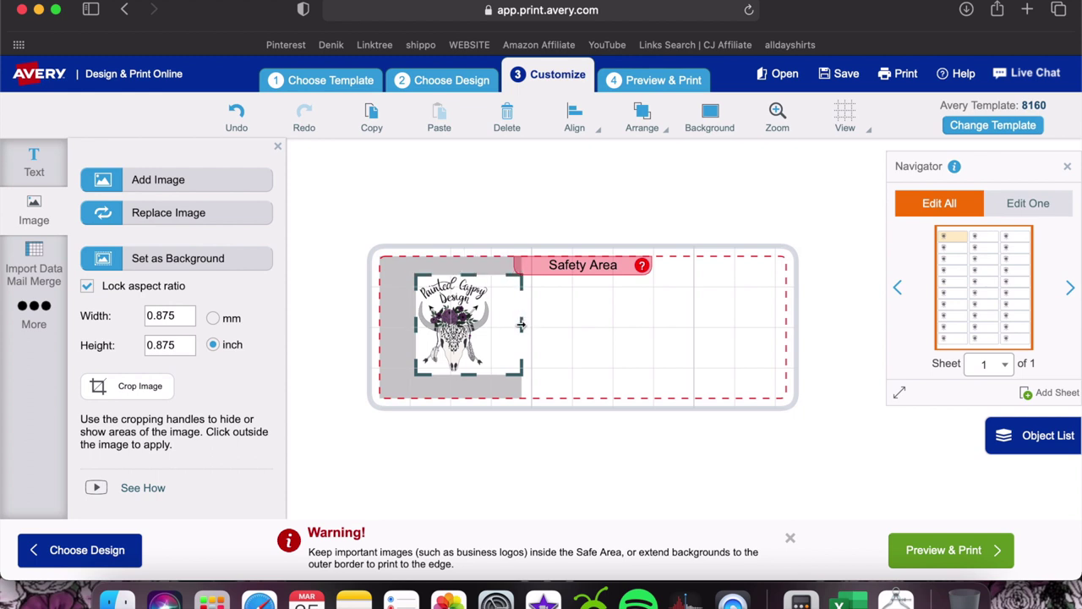
left_click_drag(521, 325, 495, 326)
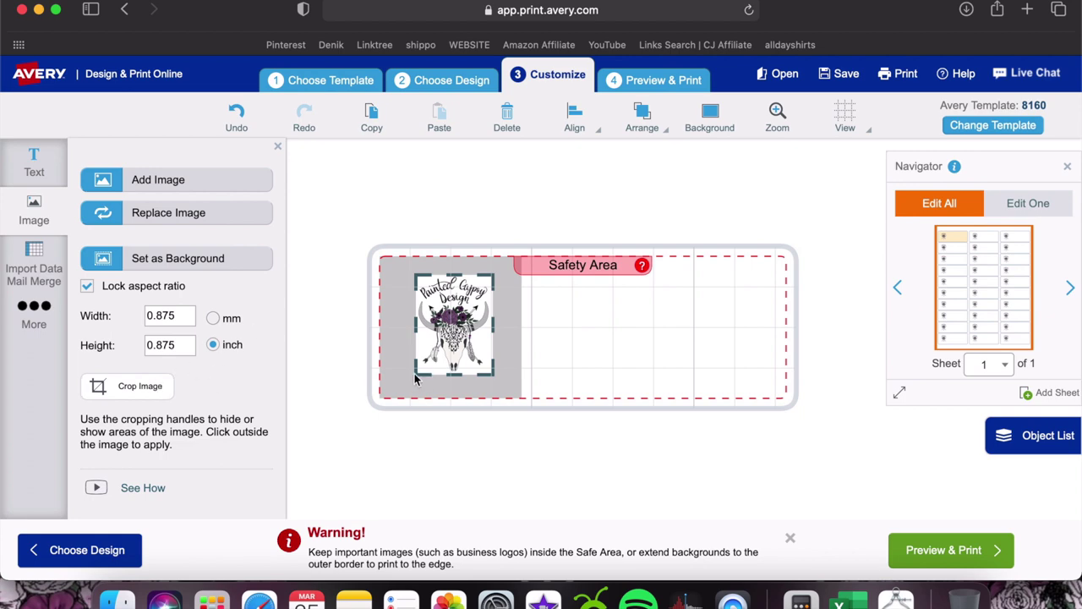
left_click(450, 335)
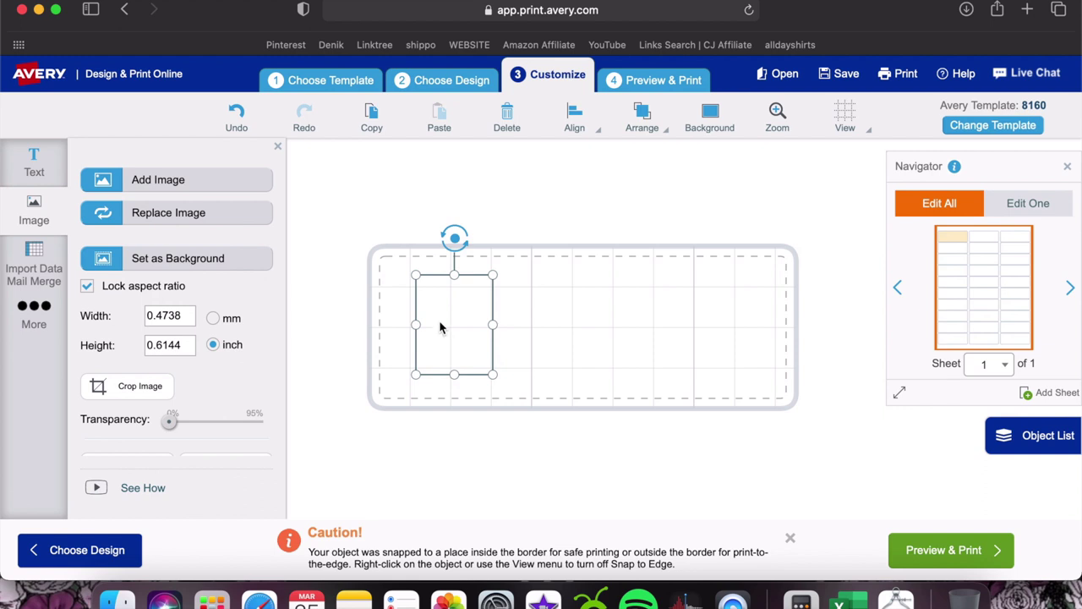
- Resize the cropped logo to fill the label's height at its left end
left_click_drag(416, 276, 401, 257)
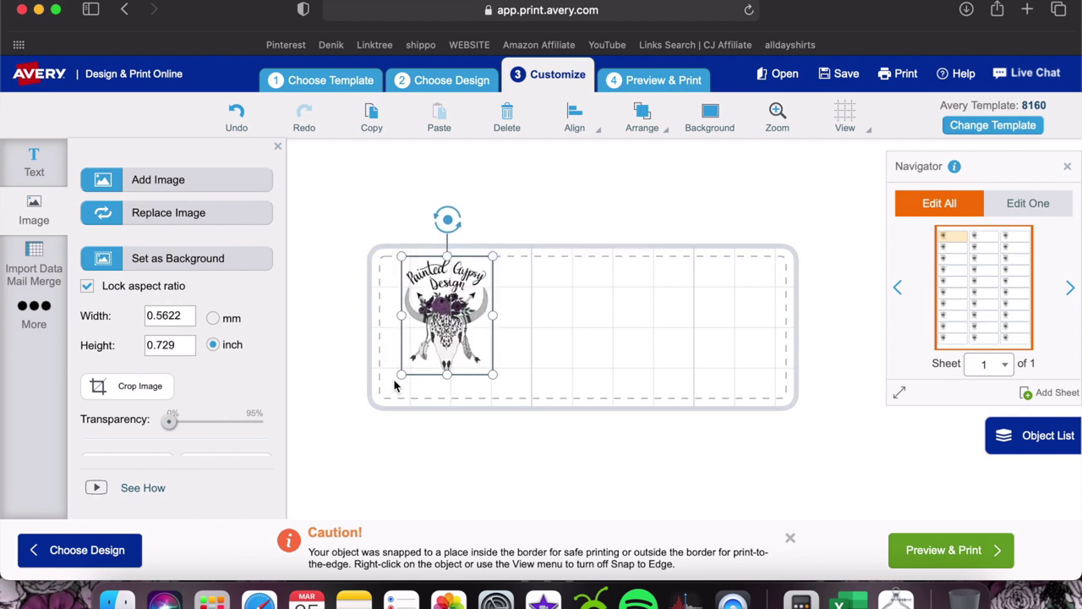
left_click_drag(401, 374, 380, 403)
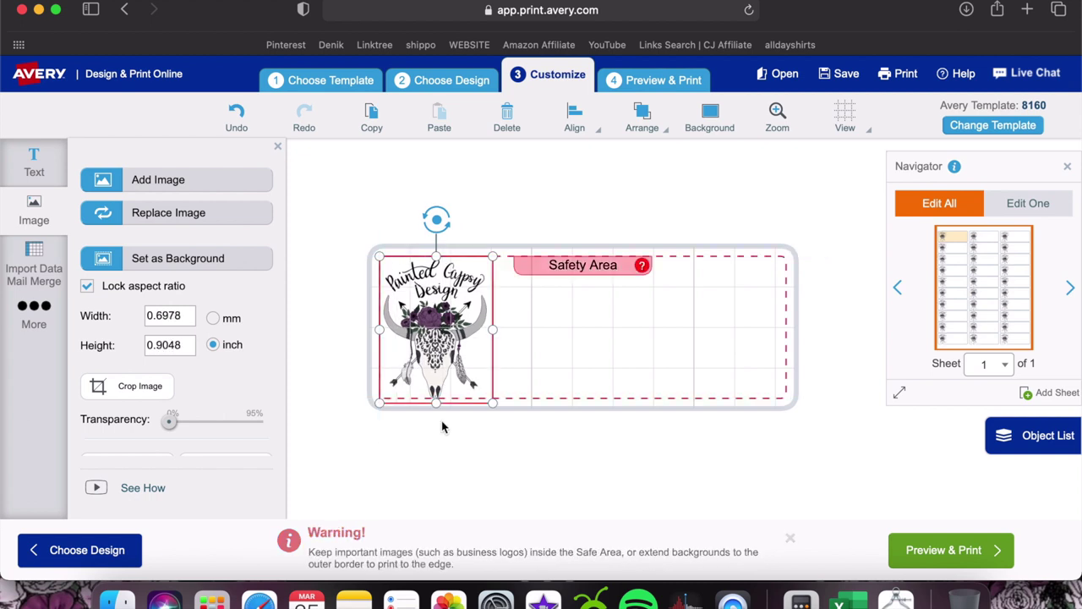
left_click_drag(493, 403, 483, 399)
left_click(610, 363)
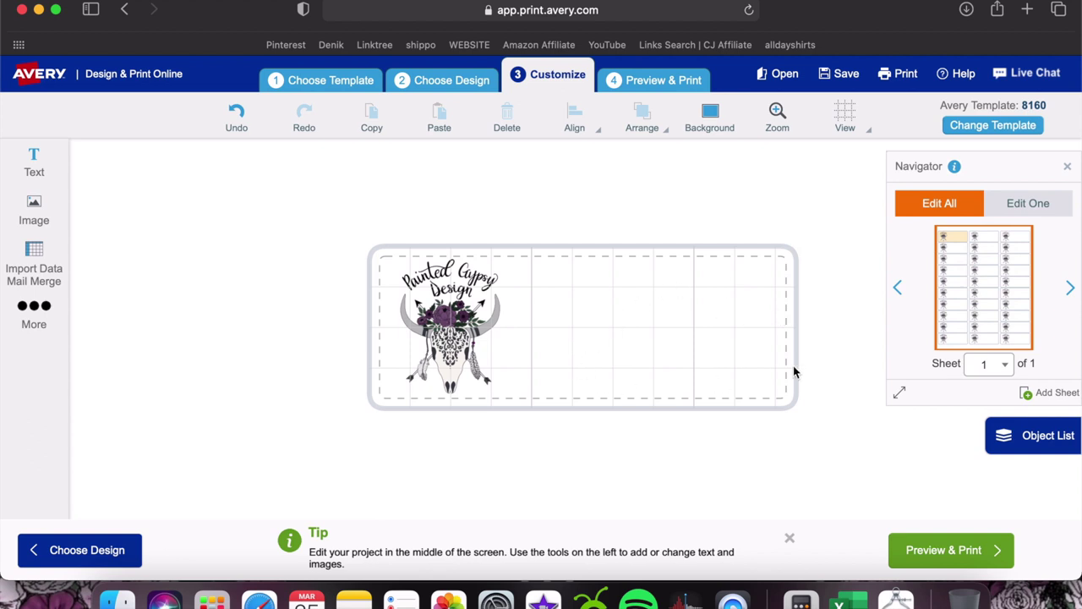
left_click(34, 167)
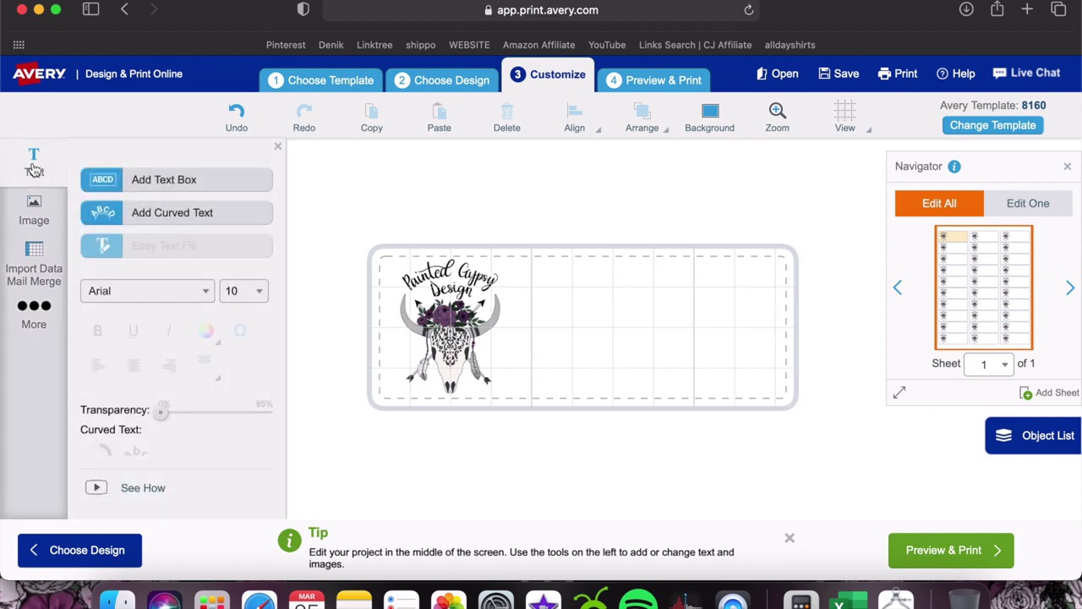
- Add a text box right of the logo and replace its placeholder with 'Pink Sugar'
left_click(160, 191)
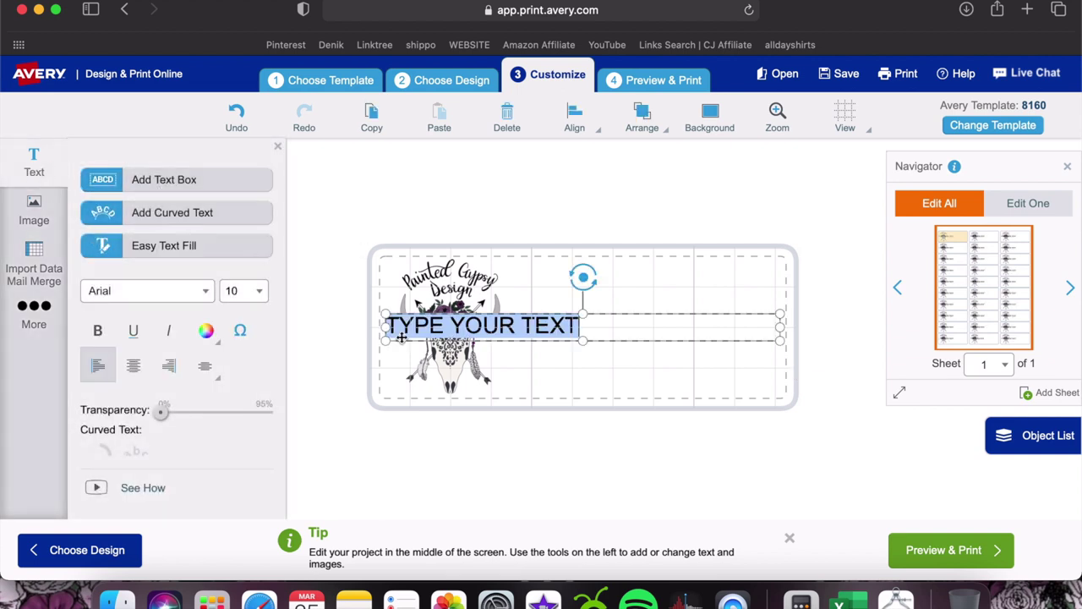
left_click_drag(383, 323, 500, 325)
double_click(643, 328)
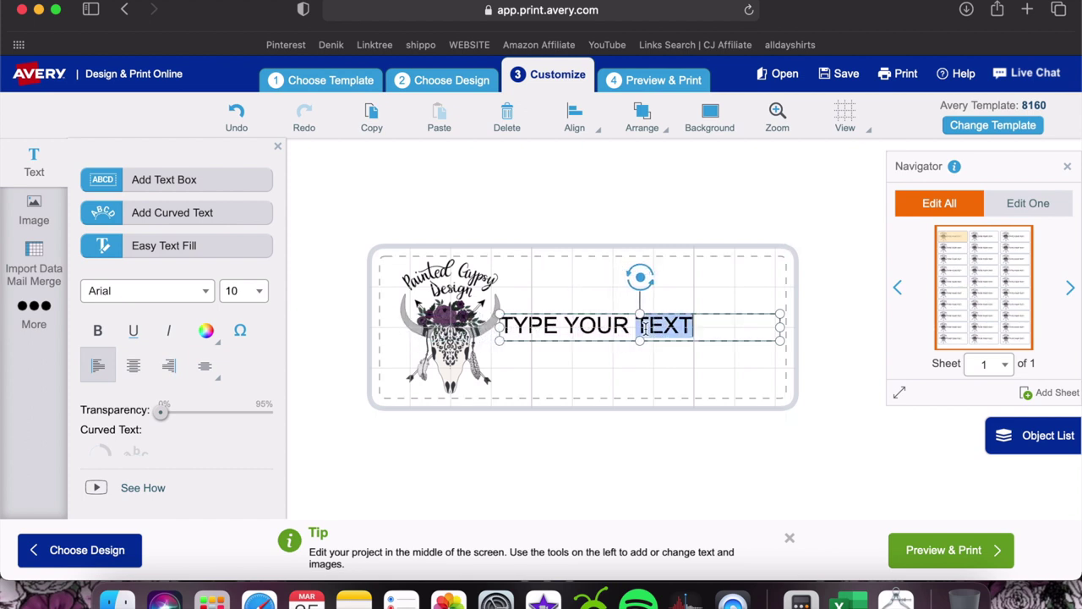
left_click(648, 328)
double_click(649, 328)
left_click(699, 335)
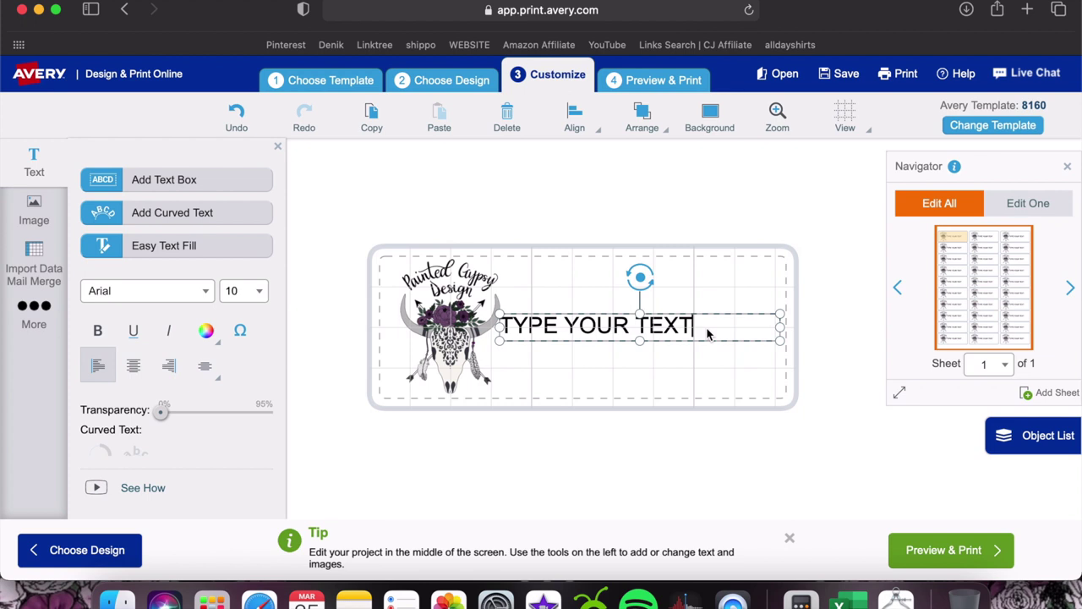
left_click_drag(692, 325, 513, 335)
key("BackSpace")
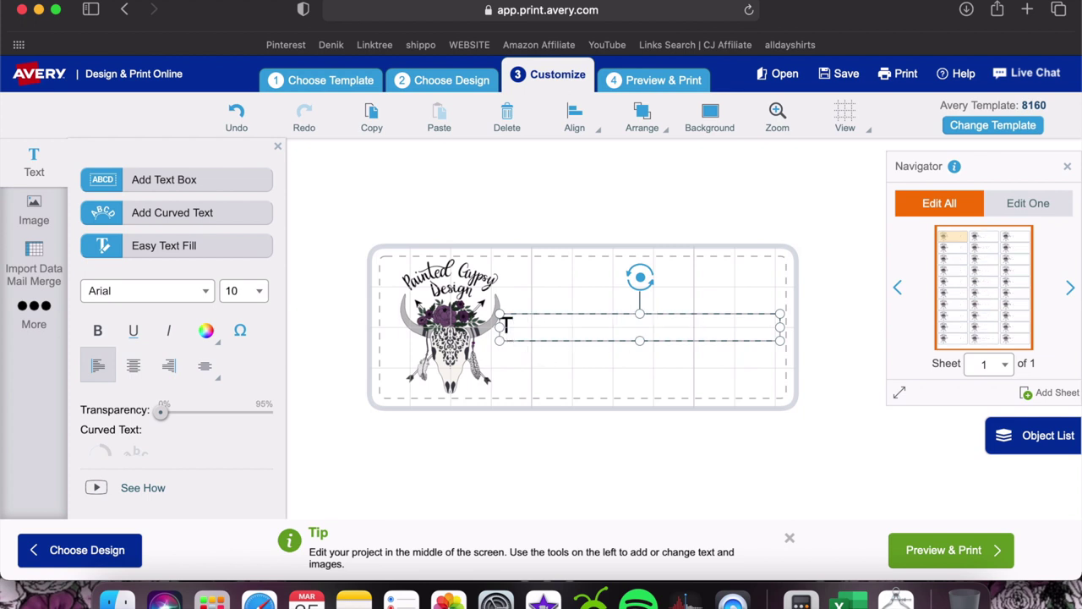
type("\"Pink Su")
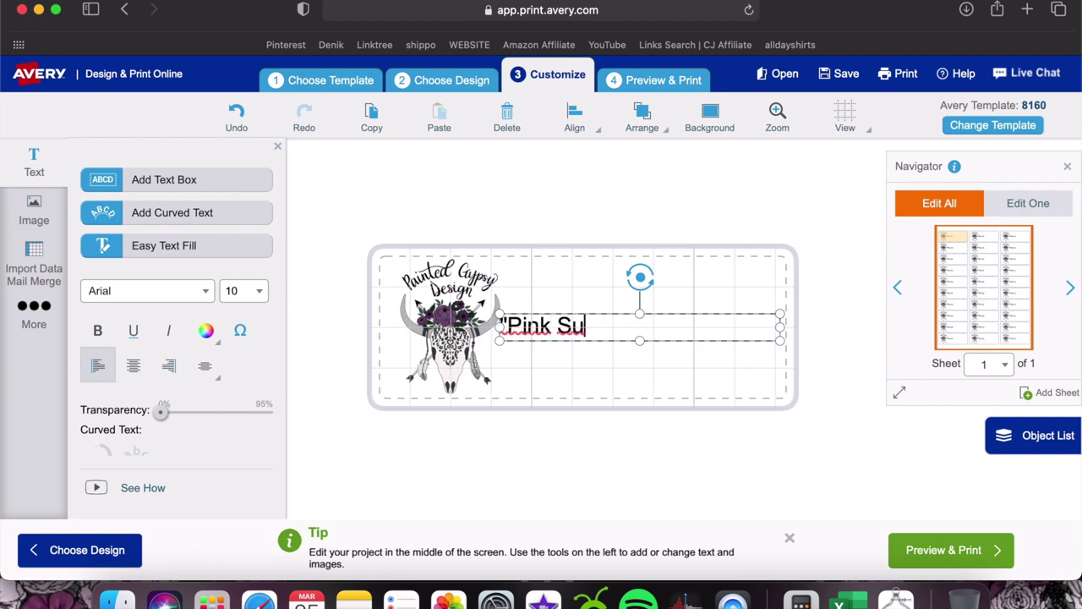
type("gar\"")
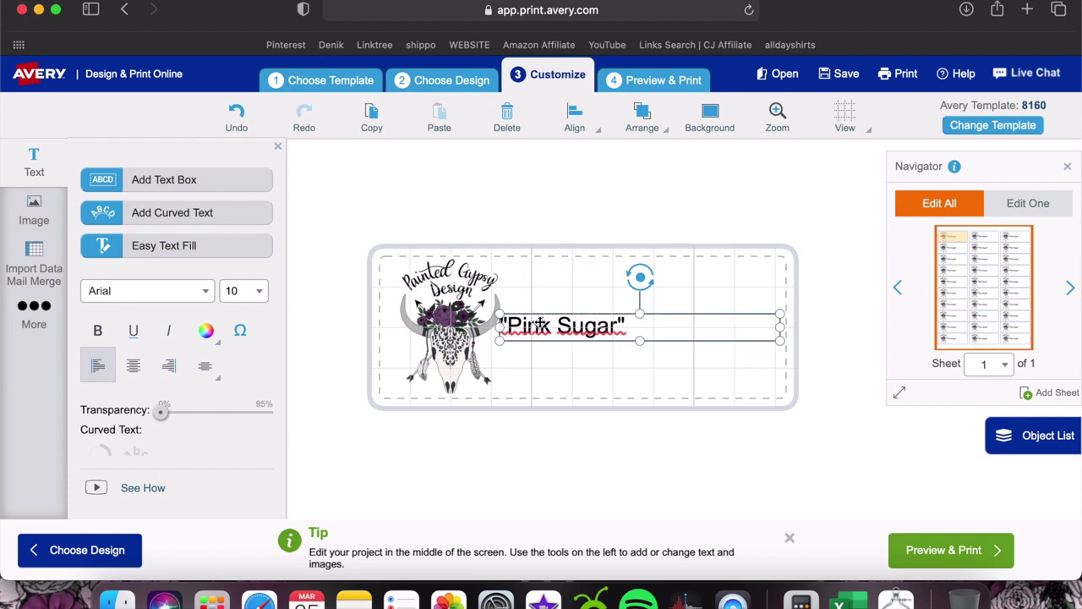
- Centre-align 'Pink Sugar' and set its font to Amatic SC
left_click_drag(625, 327, 506, 341)
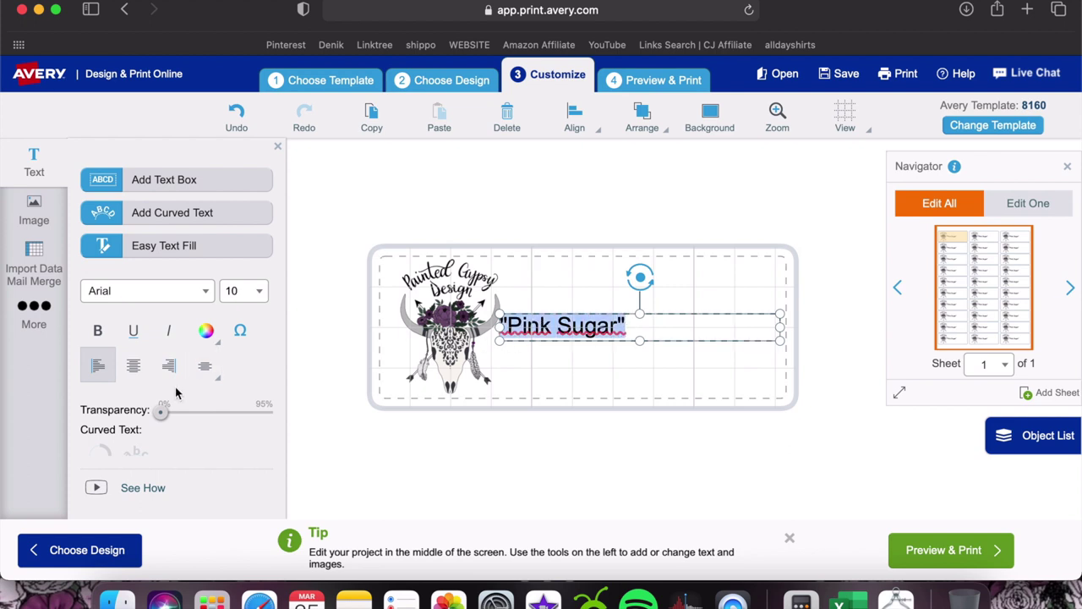
left_click(133, 379)
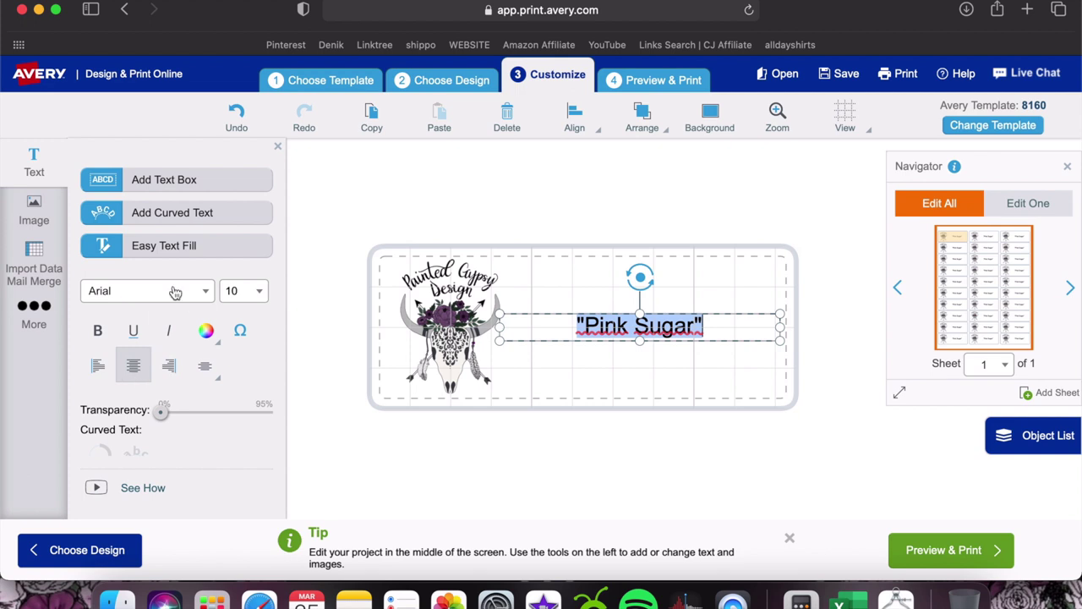
left_click(206, 294)
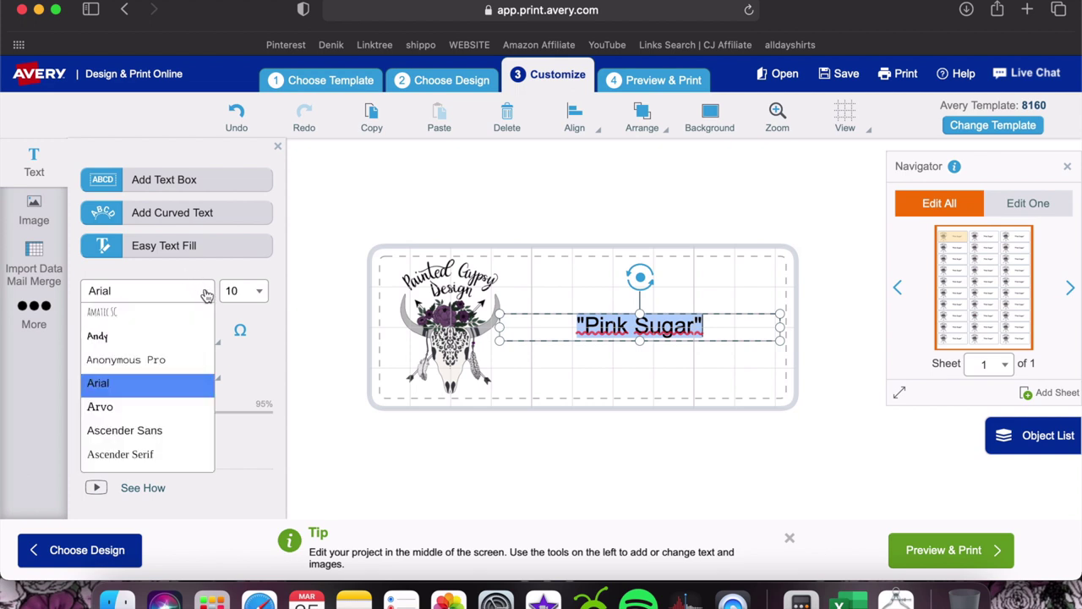
left_click(196, 319)
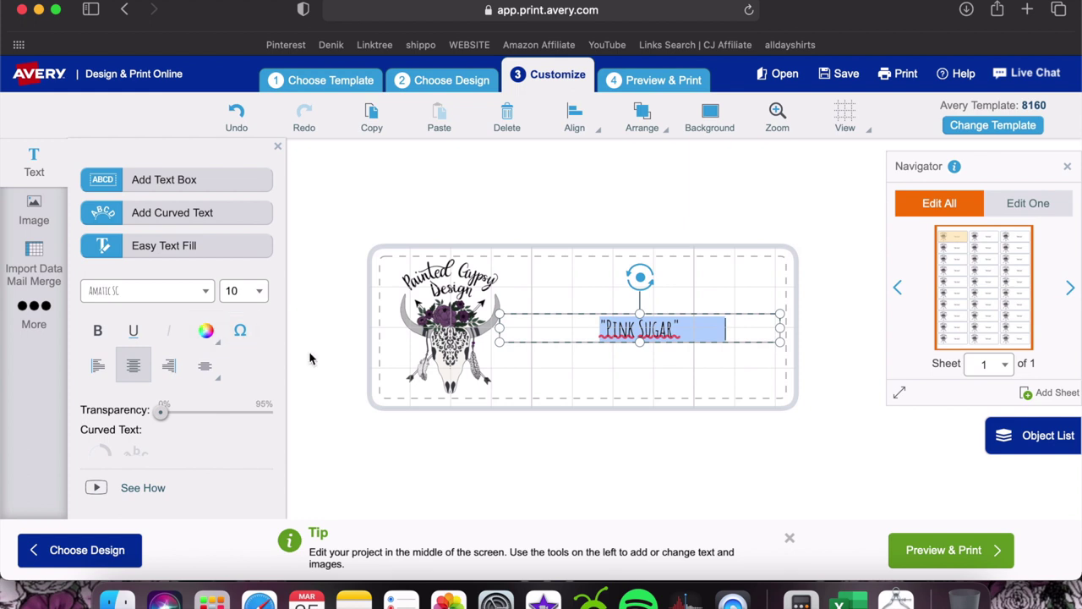
- Set 'Pink Sugar' to size 26, trim its box to one line, and move it into the safe area
left_click(254, 291)
scroll(244, 405, "down", 3)
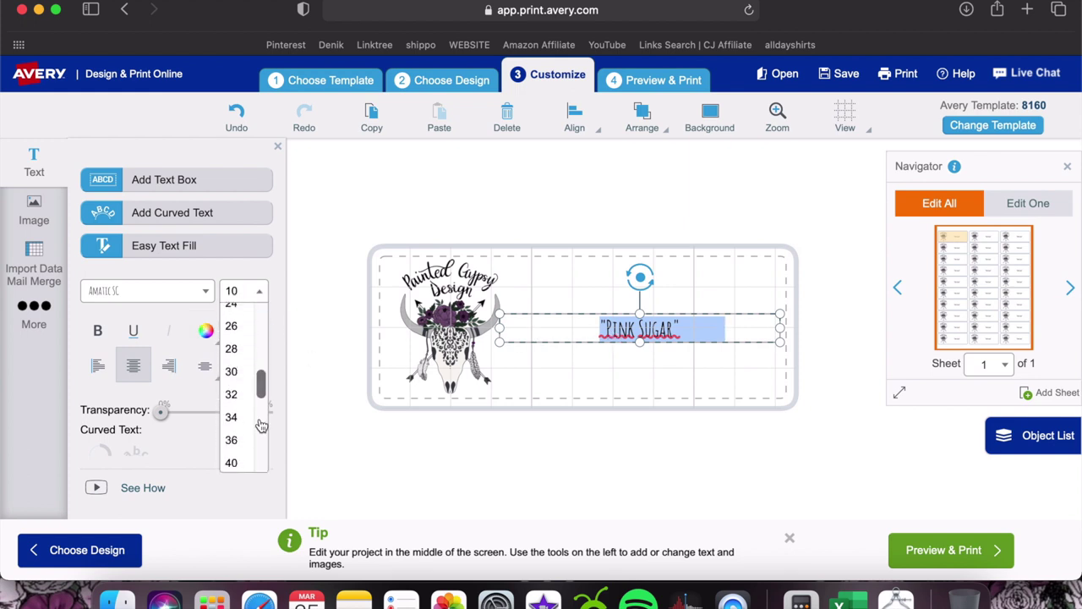
left_click(244, 441)
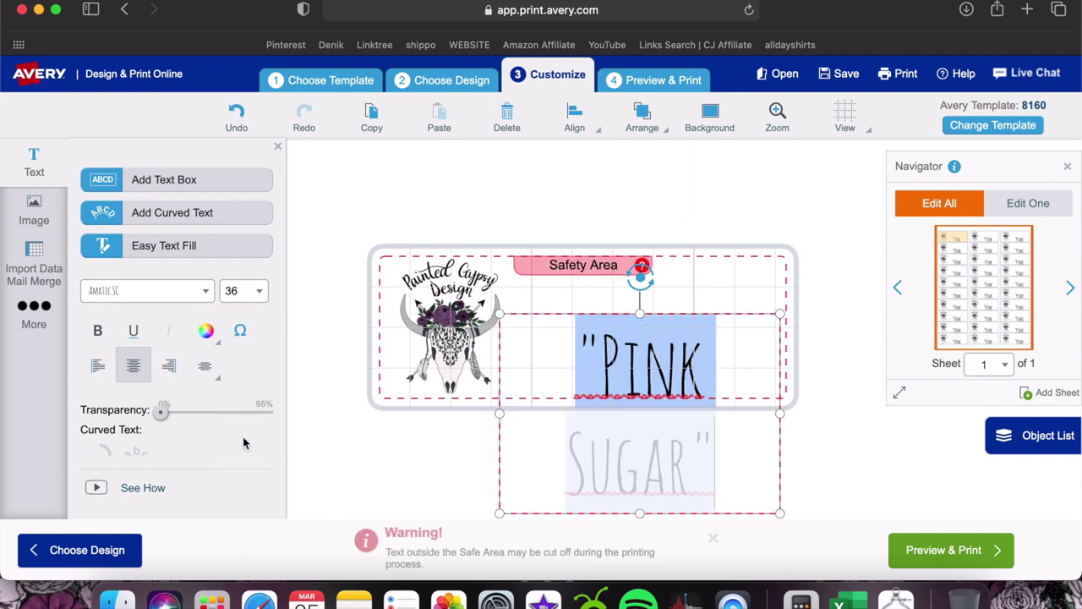
left_click(258, 298)
scroll(246, 329, "up", 3)
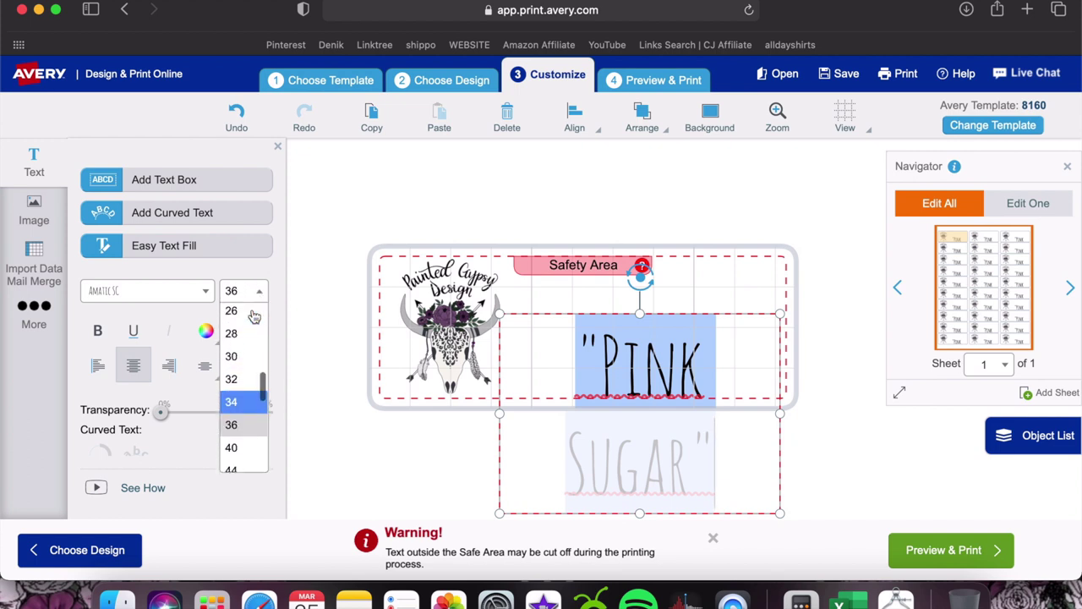
left_click(244, 312)
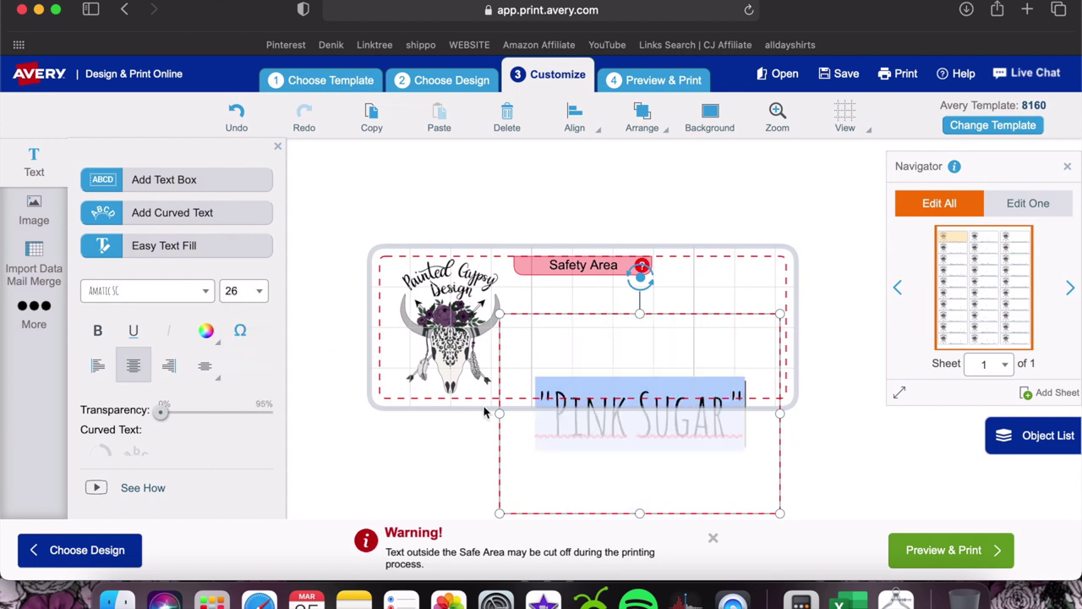
left_click_drag(640, 511, 640, 394)
left_click_drag(643, 317, 643, 276)
left_click(194, 180)
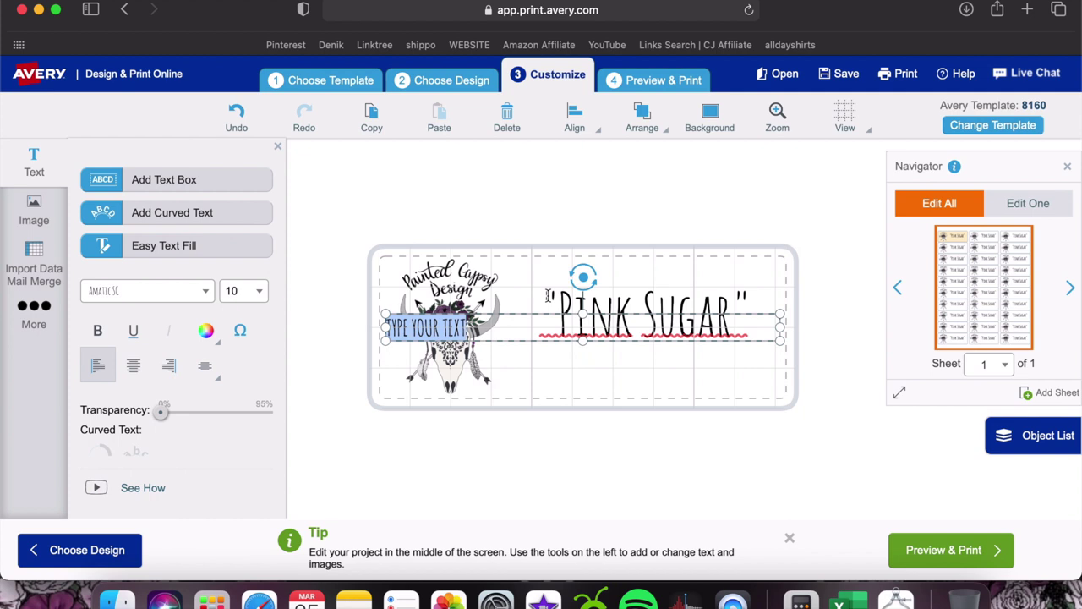
type("W")
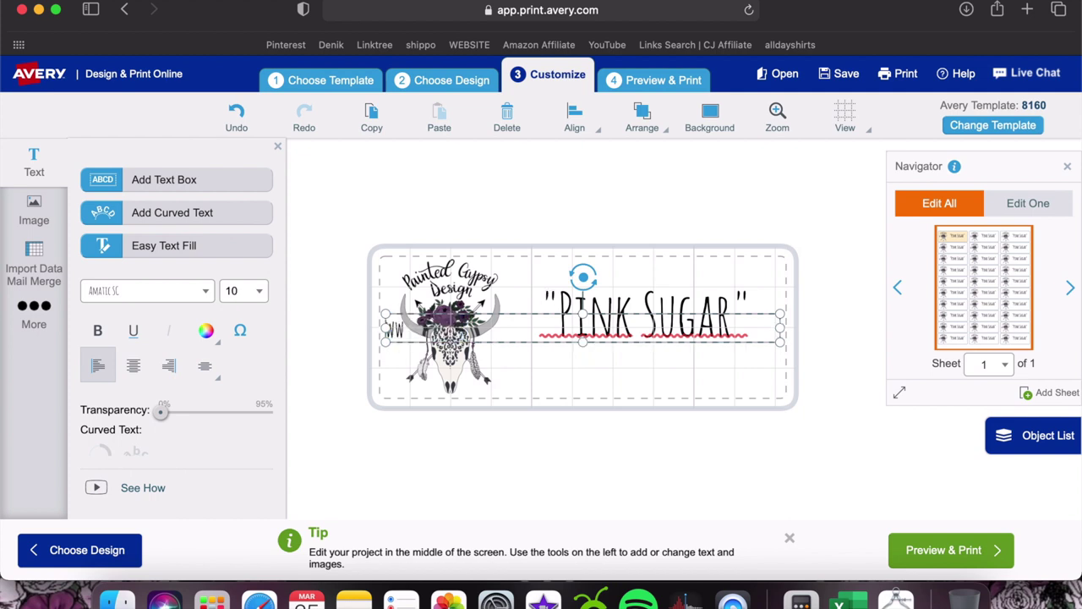
type("ww.painted")
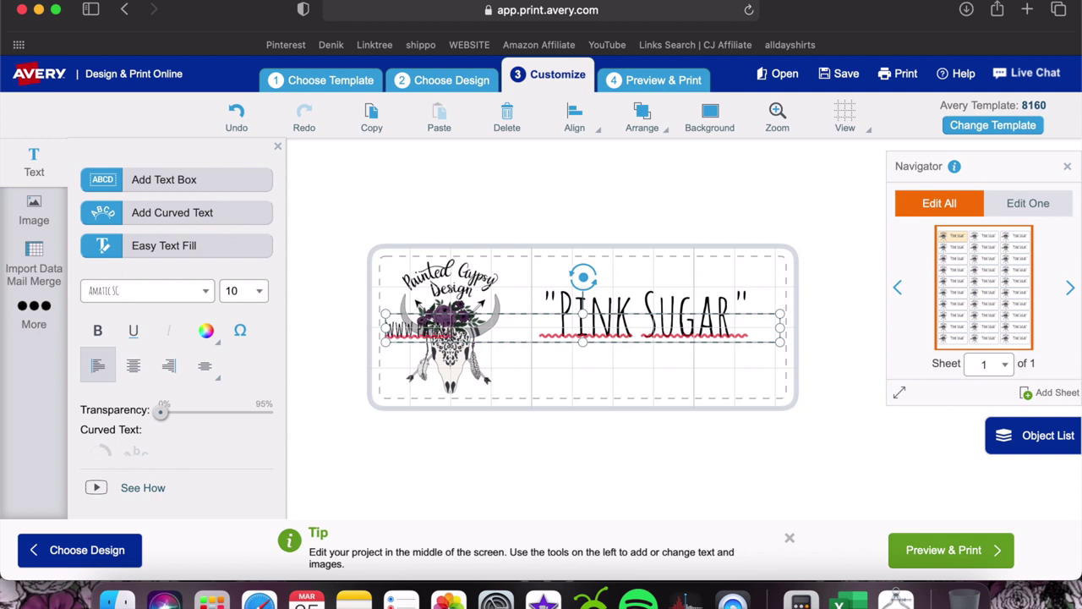
type("gypsyde")
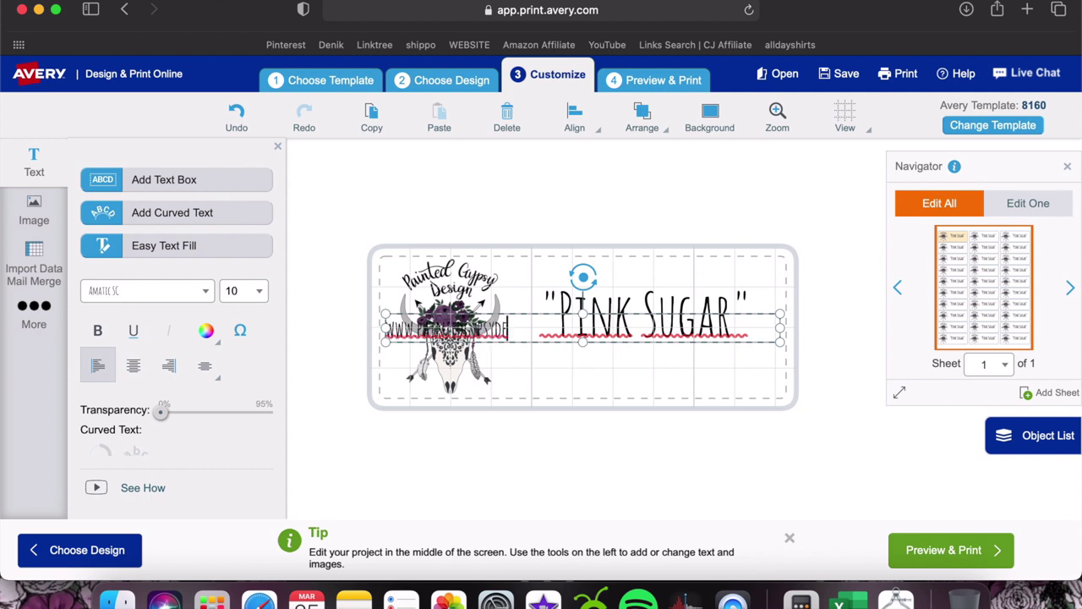
type("sign.com")
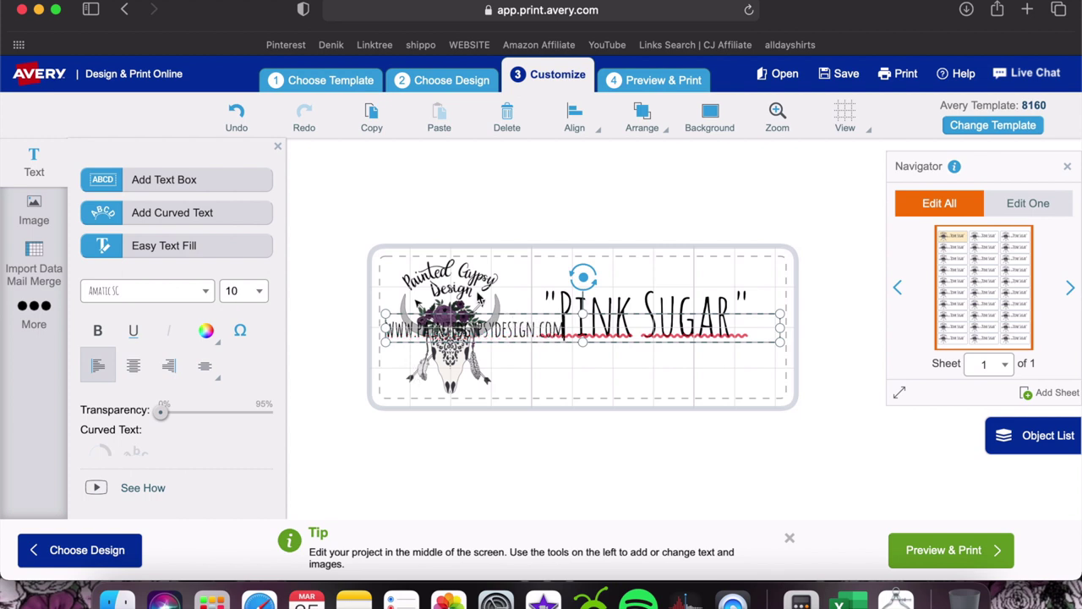
mouse_move(541, 328)
left_mouse_down()
mouse_move(762, 354)
mouse_move(721, 348)
left_mouse_up()
- Set the website text to size 11
double_click(666, 372)
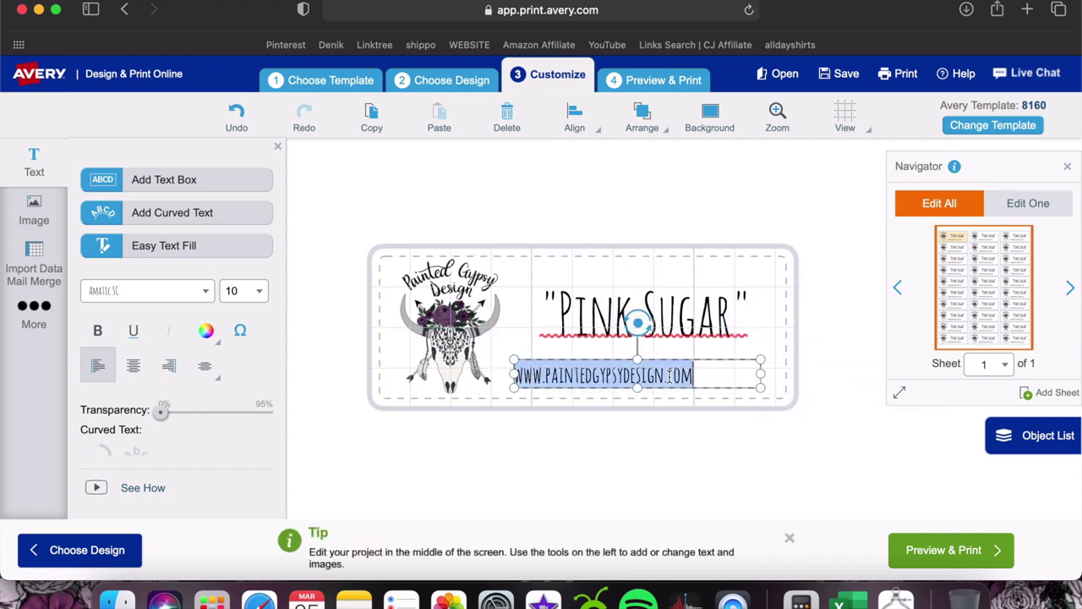
left_click(256, 291)
left_click(259, 451)
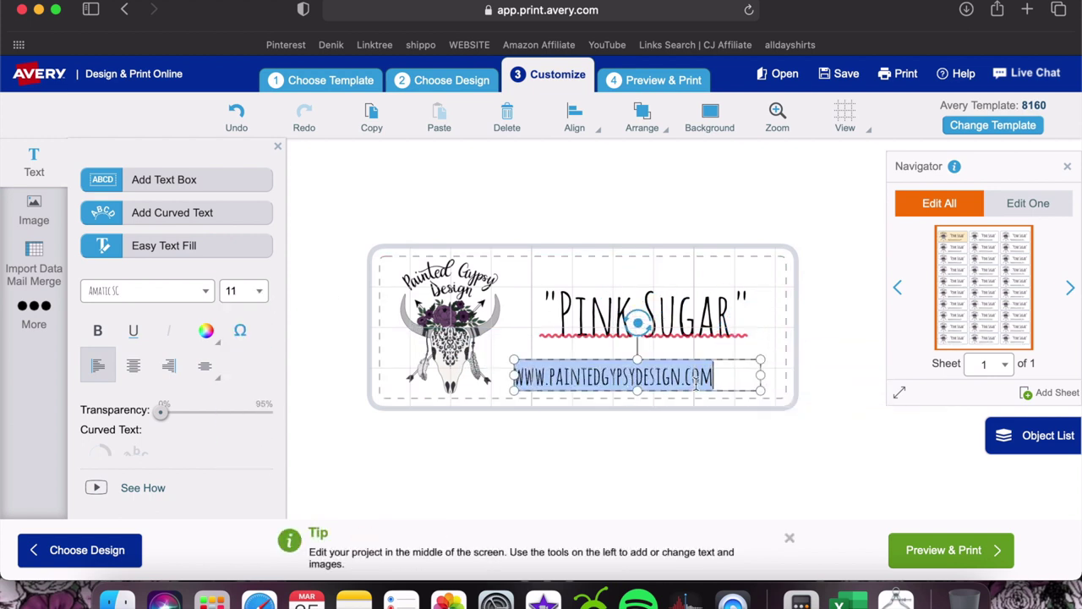
- Nudge the website line slightly right, then proceed to the print preview
left_click(690, 417)
left_click(633, 373)
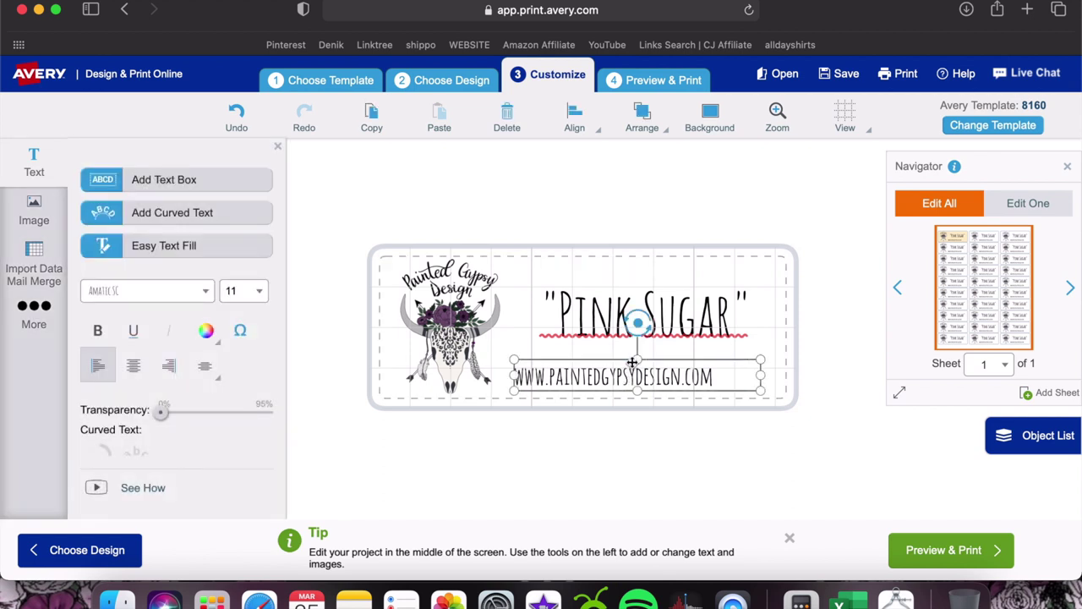
left_click_drag(633, 361, 648, 361)
left_click(679, 442)
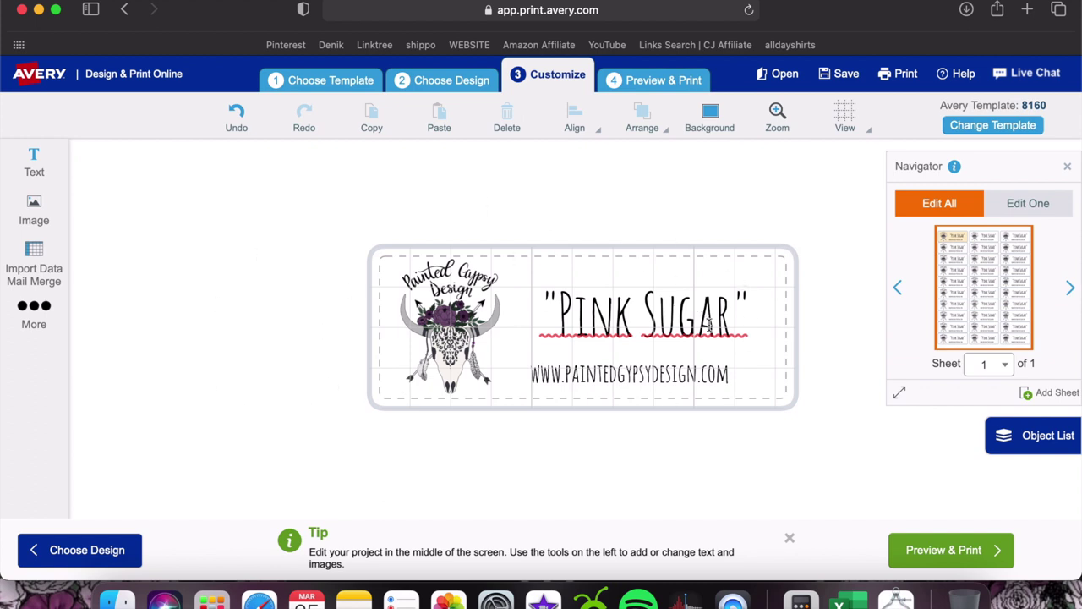
left_click(761, 440)
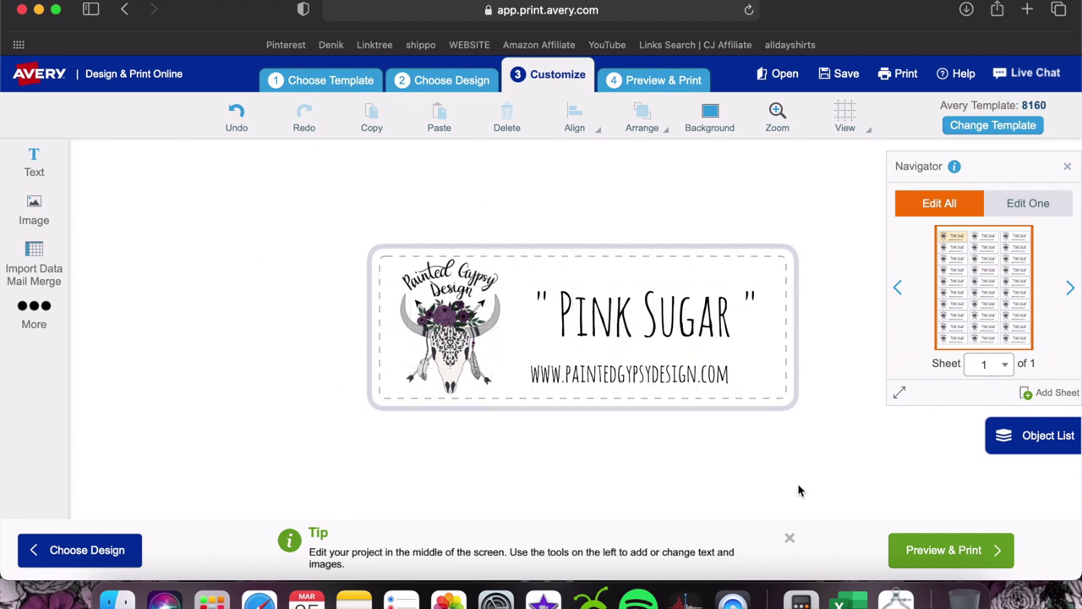
left_click(946, 548)
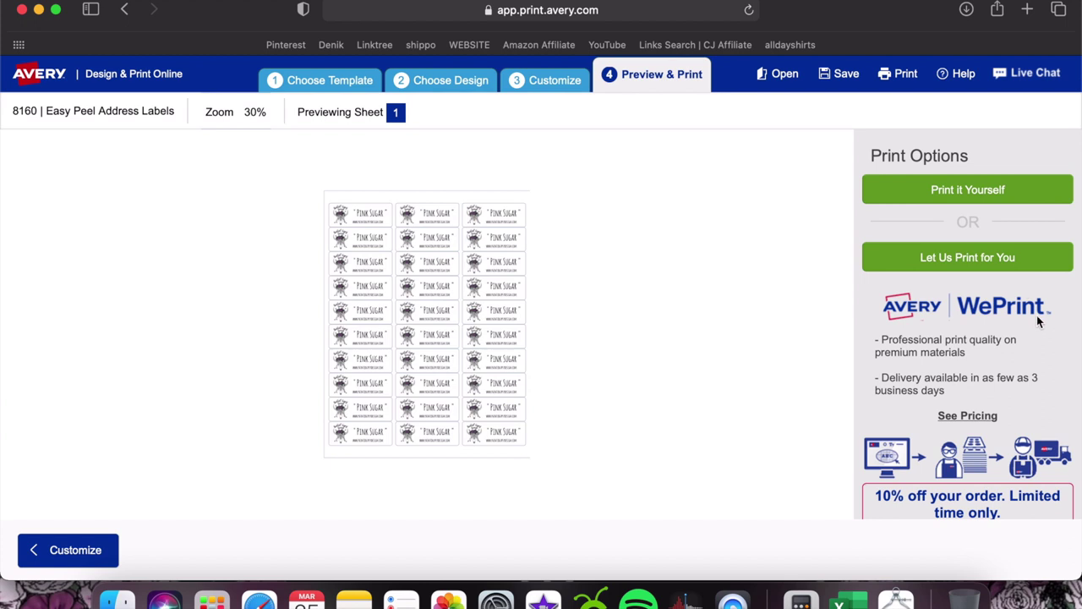
- Choose Print it Yourself and request a printable PDF of the sheet
left_click(972, 201)
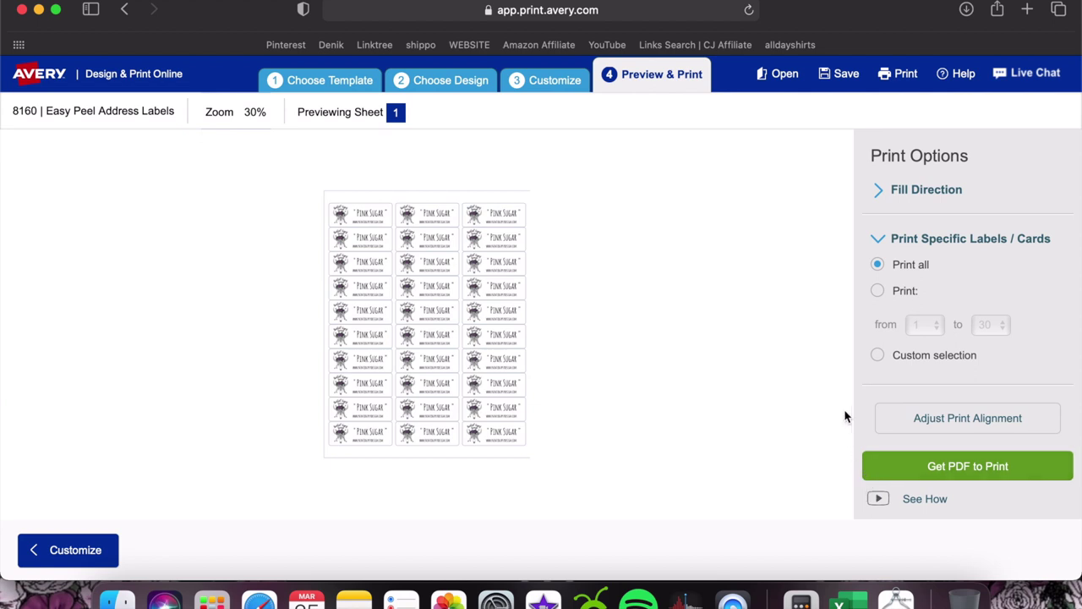
left_click(979, 467)
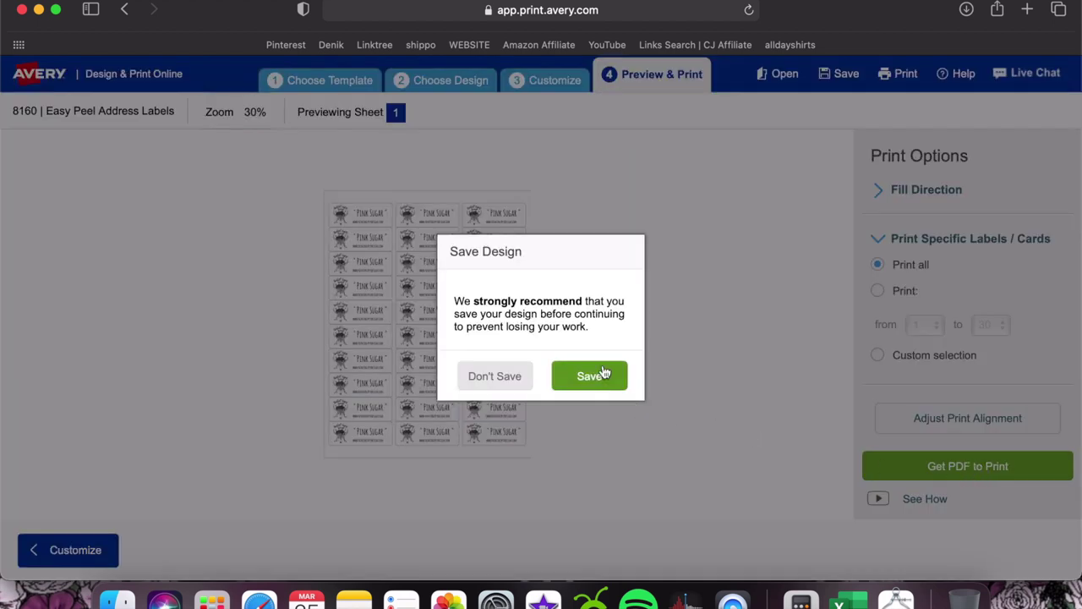
- Save the design as a downloaded Avery project file named 'Pink Sugar'
left_click(589, 375)
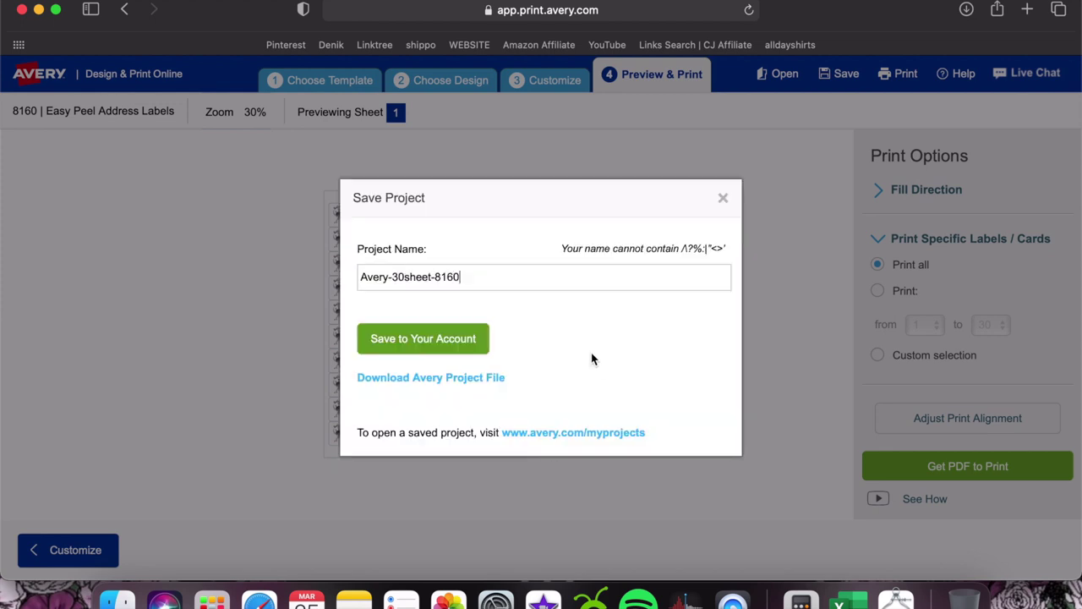
left_click(489, 271)
triple_click(441, 279)
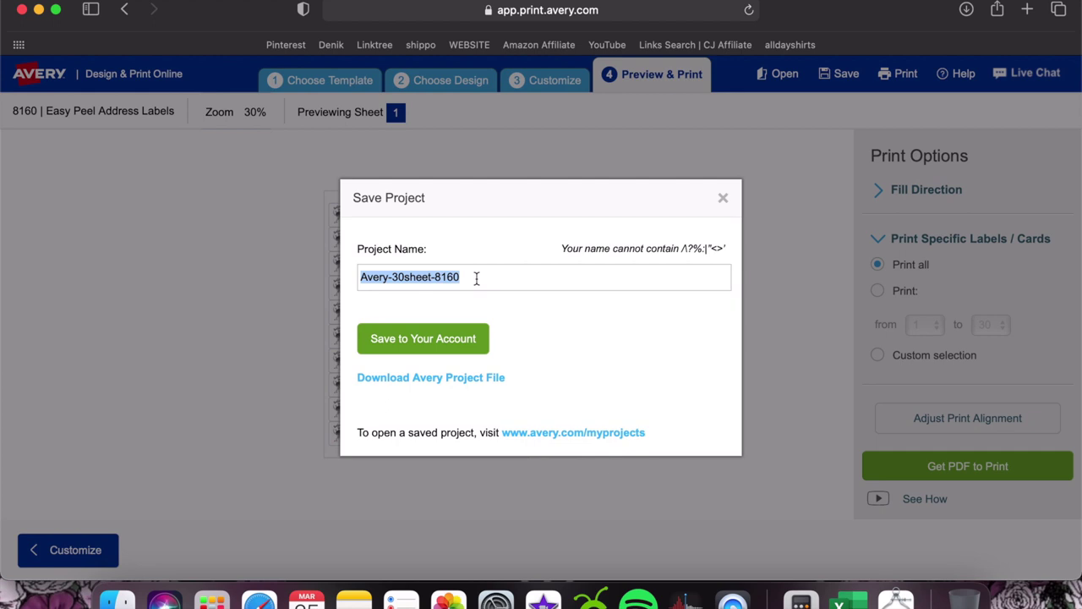
type("Pink")
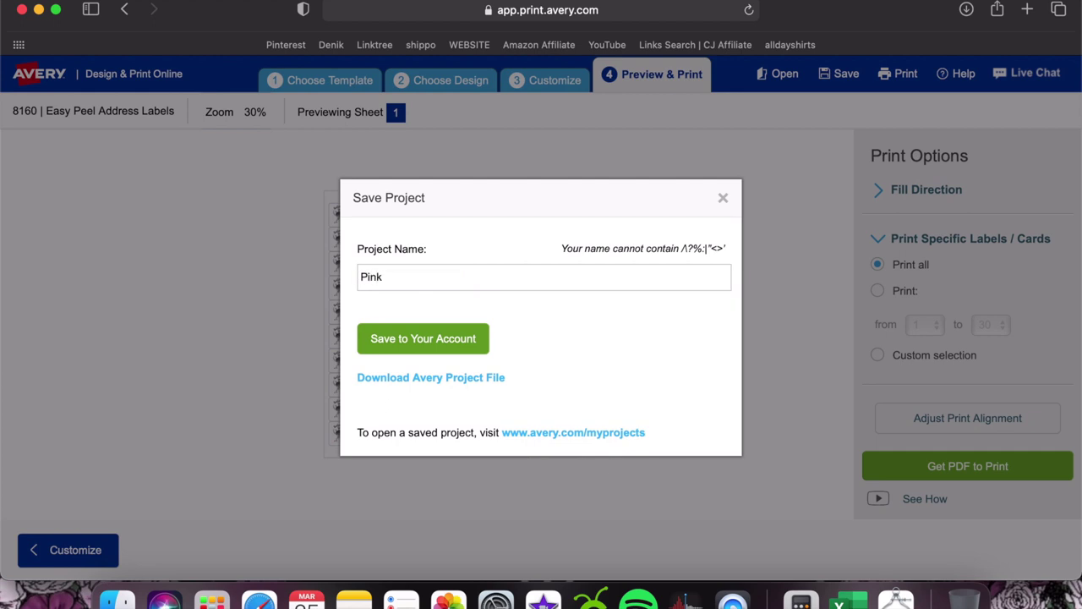
type(" Suga")
left_click(418, 382)
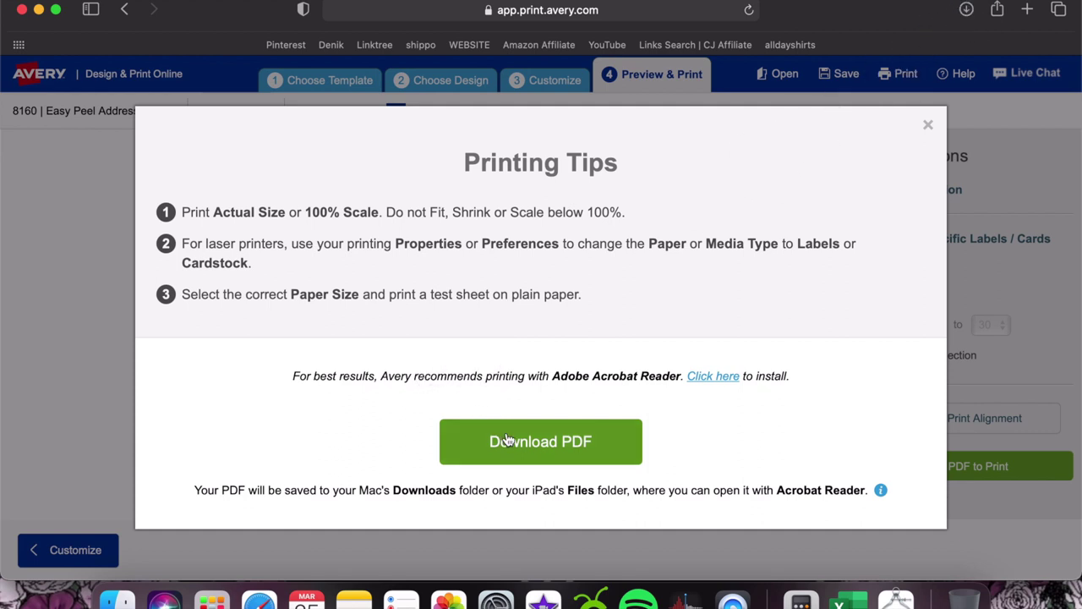
- Open Avery8160EasyPeelAddressLabels.pdf from Safari's downloads list in Preview
left_click(966, 10)
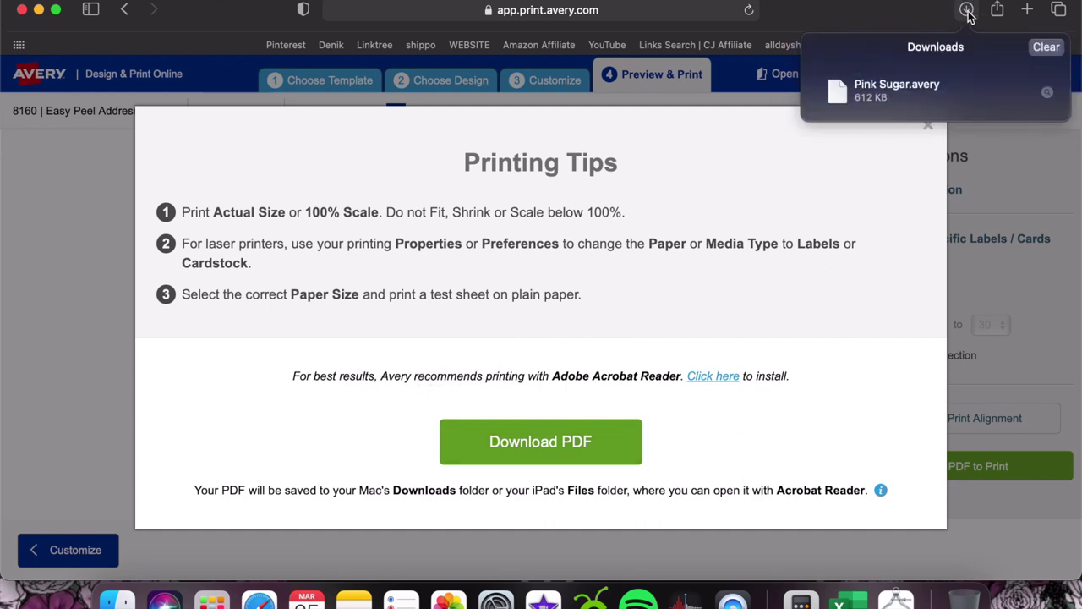
double_click(909, 84)
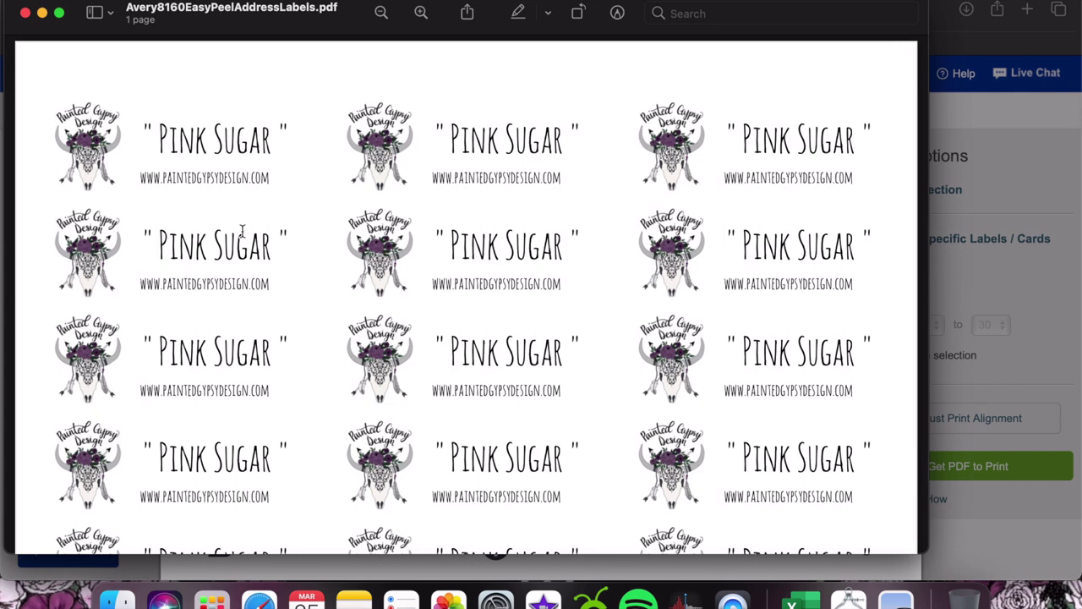
- Open Preview's print dialog for the label sheet, on the HP DeskJet 3700 series with 1 copy
key("super+p")
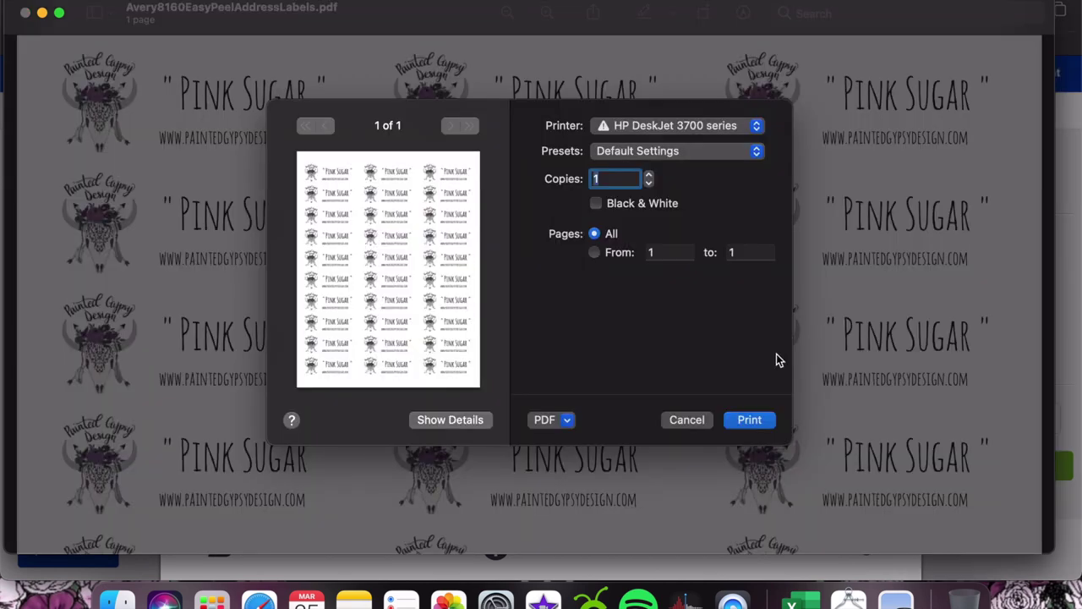